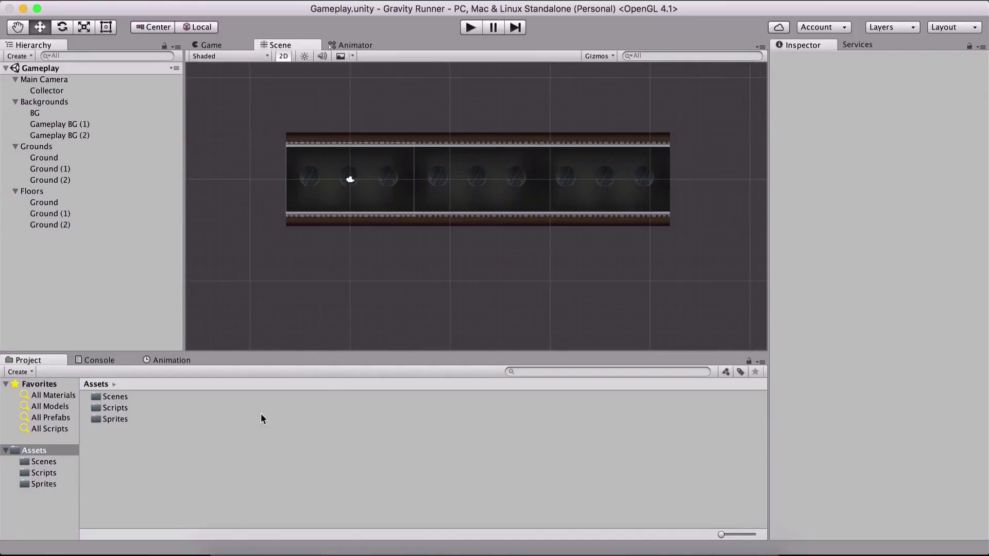
- Import the Players sheet as Multiple sprites without mip maps, with a Truecolor Standalone override
double_click(112, 421)
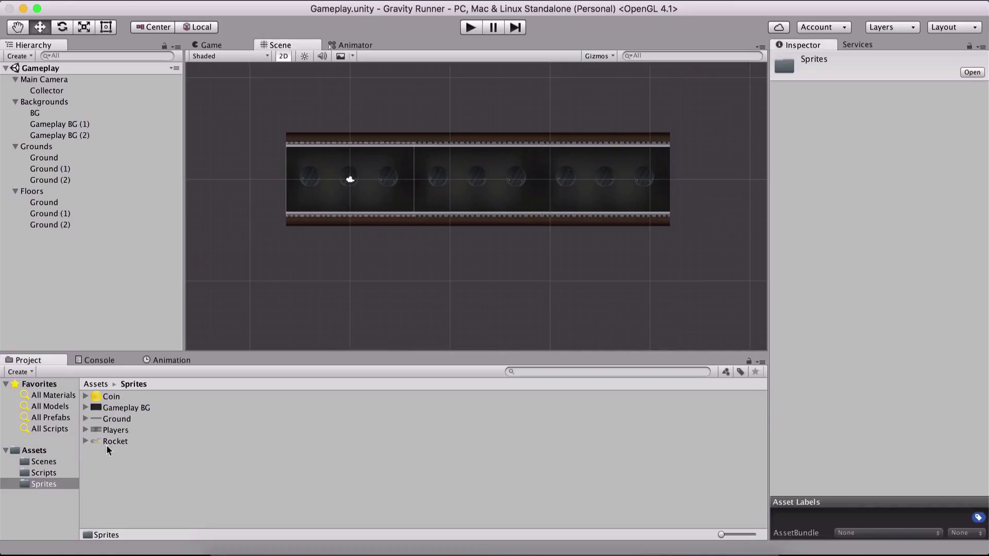
click(118, 432)
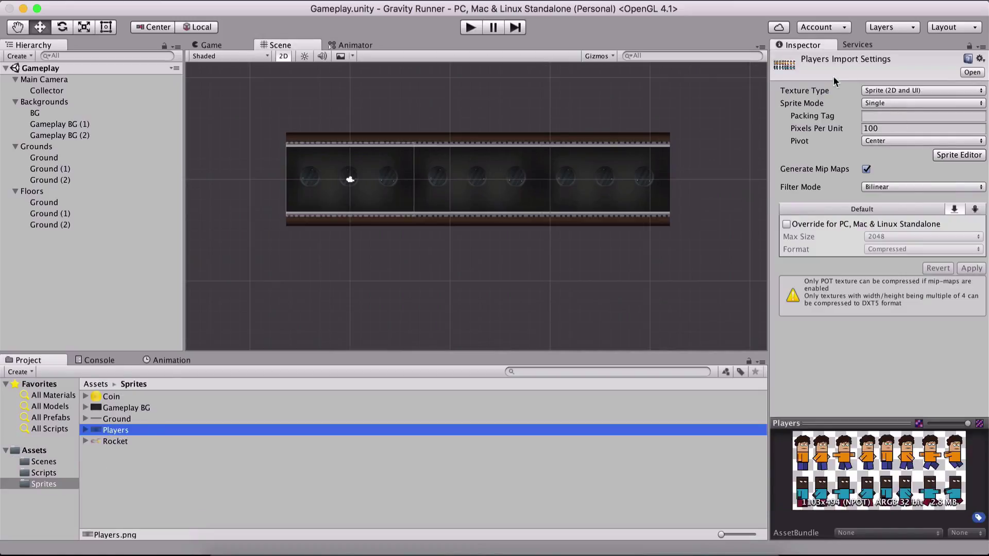
click(873, 104)
click(885, 115)
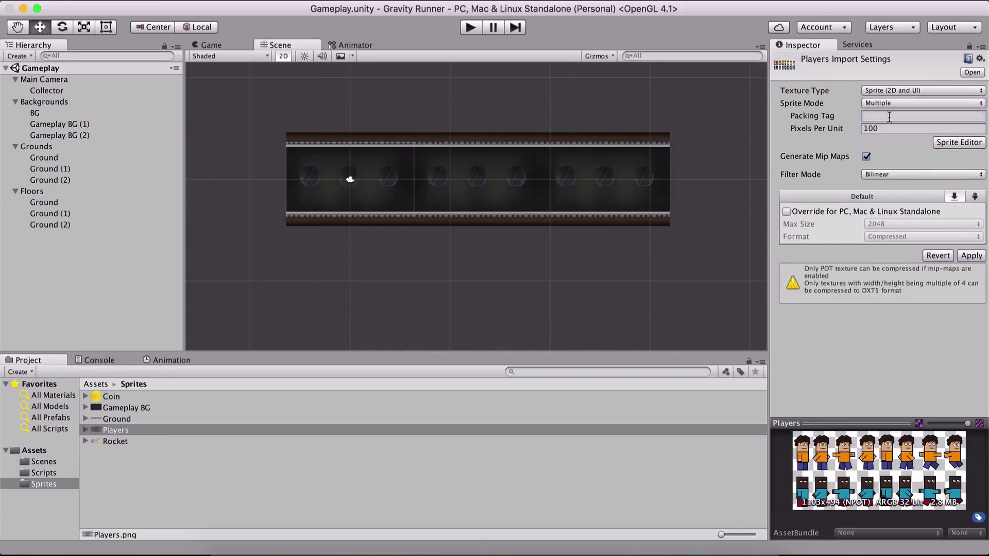
click(867, 157)
click(845, 213)
click(945, 237)
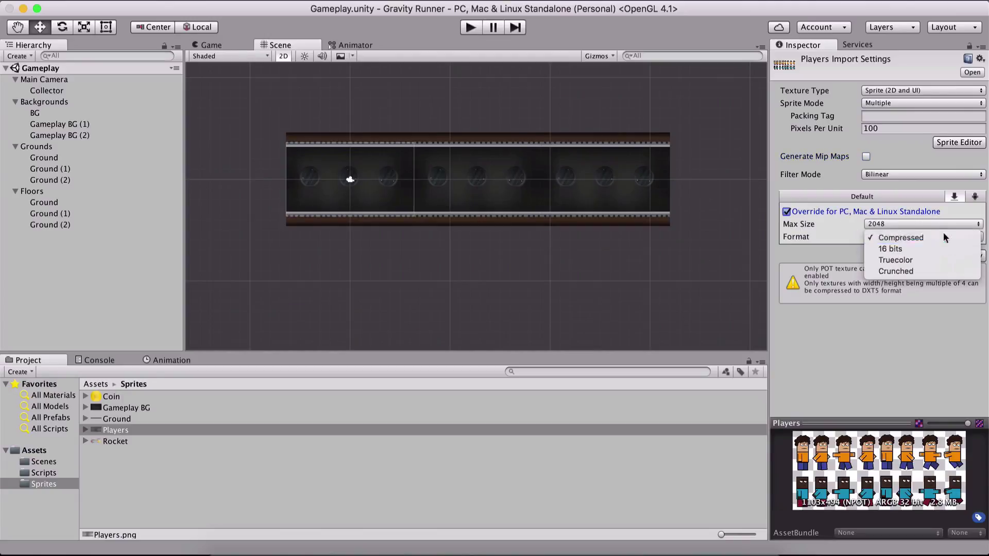
click(914, 261)
click(972, 256)
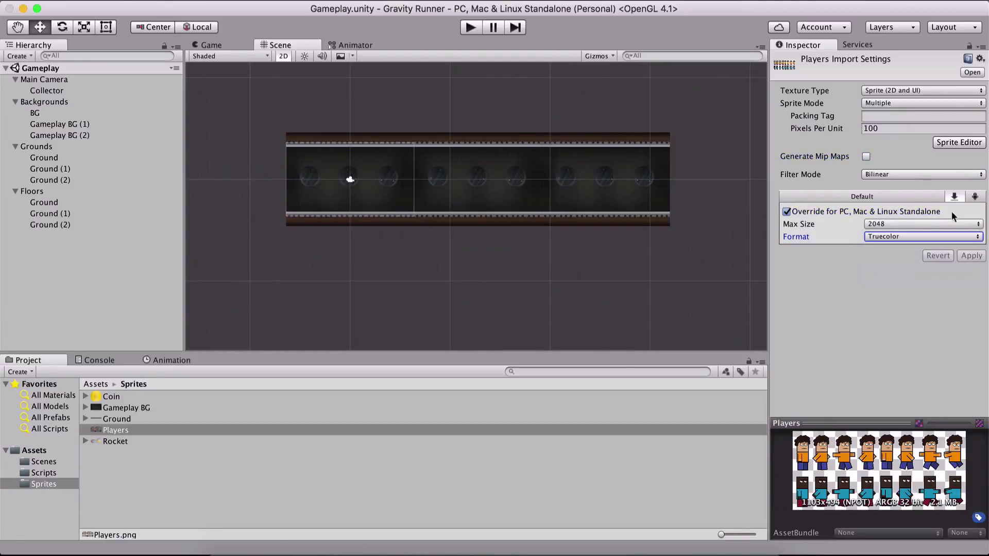
- Slice the Players sheet automatically in the Sprite Editor, apply the slices, and close the editor
click(950, 141)
click(121, 92)
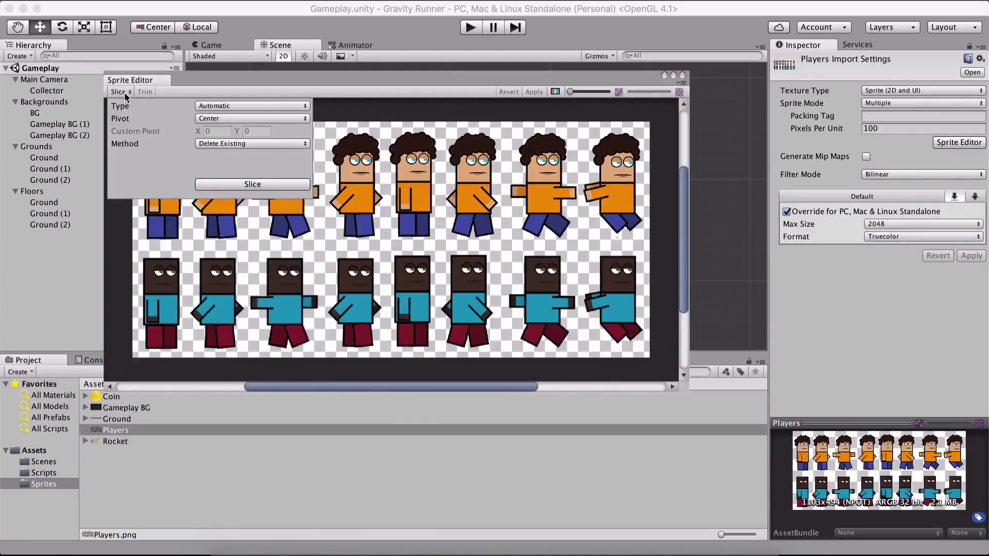
click(231, 181)
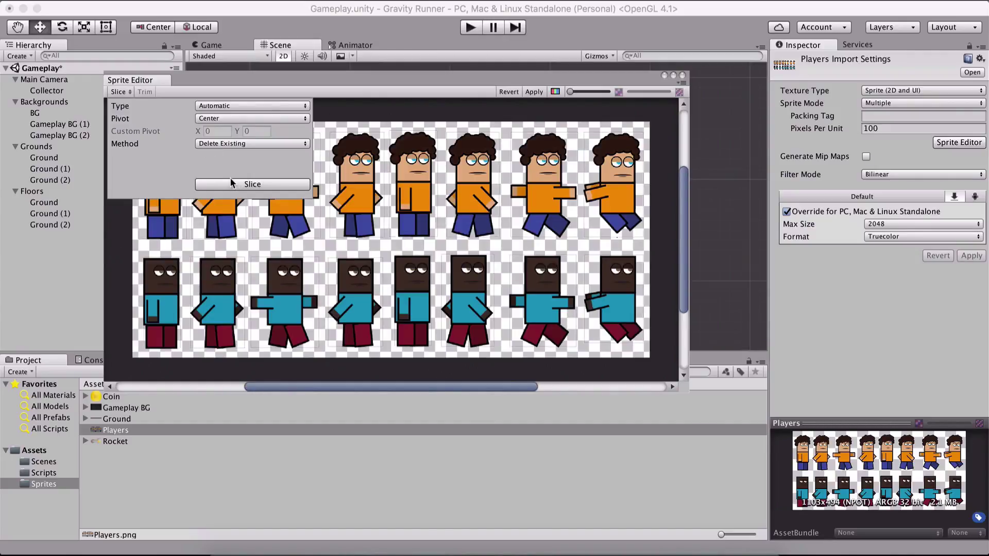
click(530, 92)
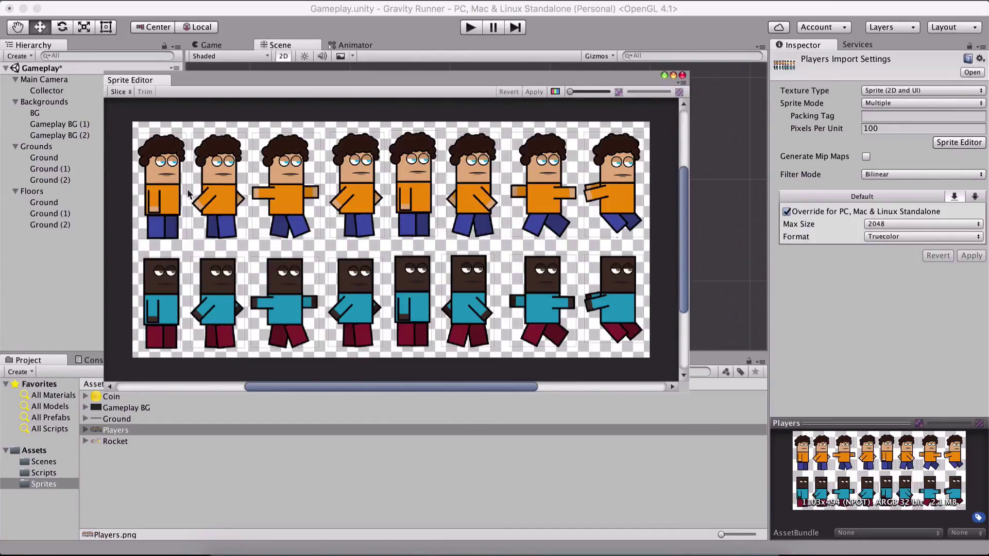
click(682, 75)
- Create a new folder named Animations in the top-level Assets folder
click(86, 430)
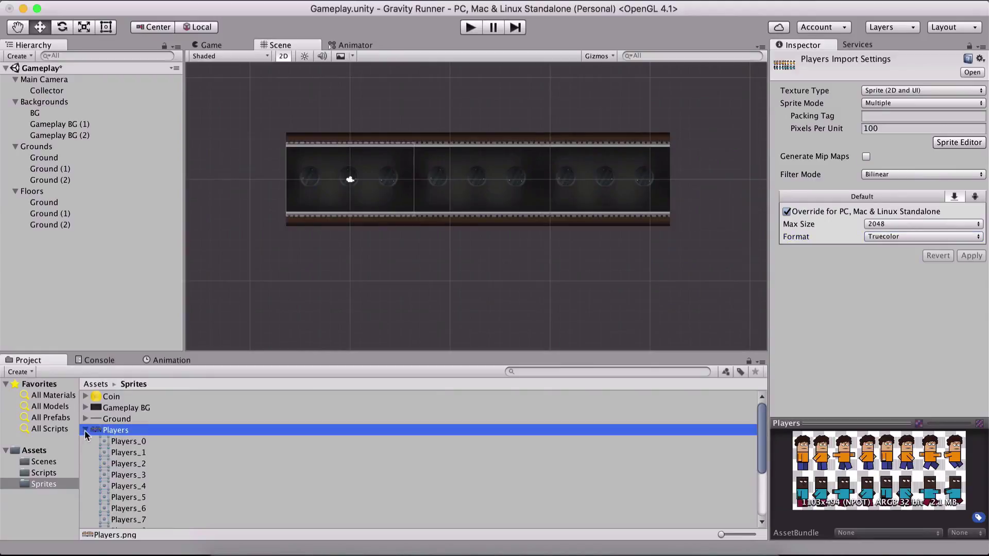
click(95, 388)
right_click(119, 405)
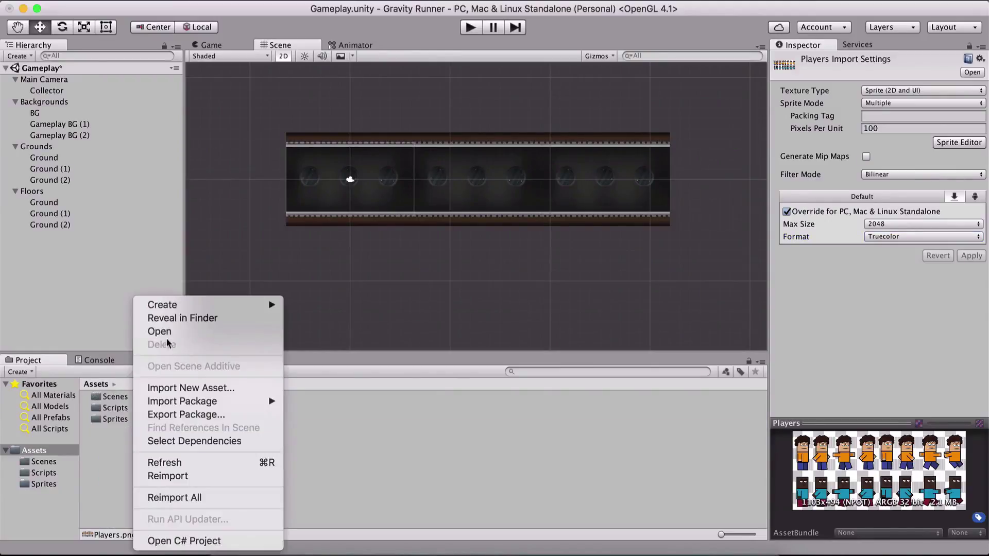
mouse_move(162, 304)
click(314, 187)
text(A)
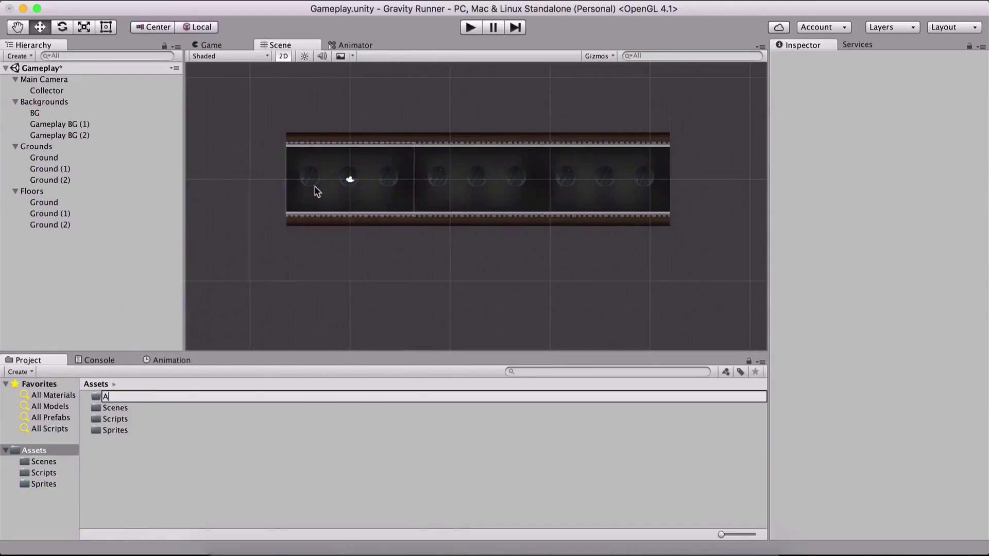
text(niammations)
key(Return)
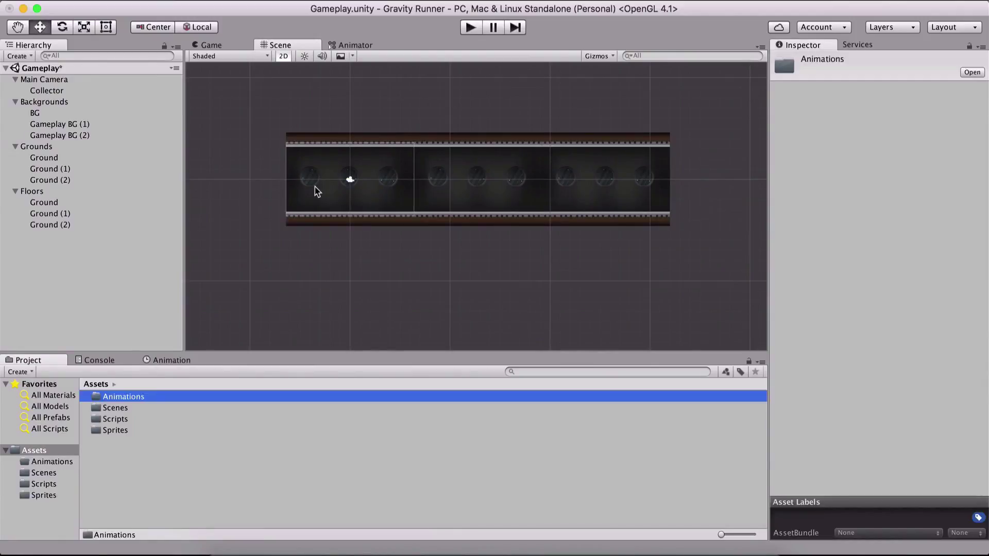
- In Sprites, select the walk frames Players_1 through Players_6
double_click(115, 431)
scroll(135, 441, down, 3)
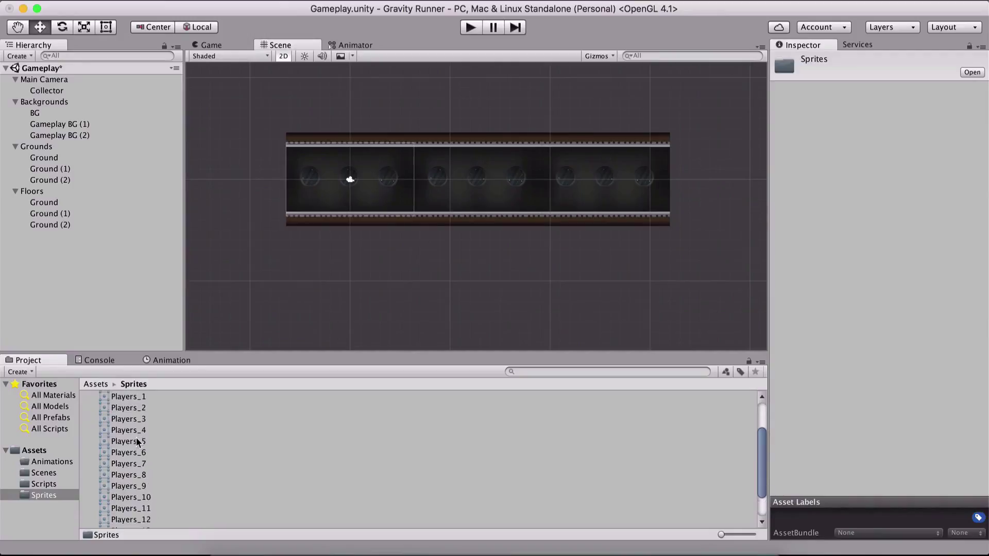
click(155, 478)
key(Up)
key(Up)
key(Down)
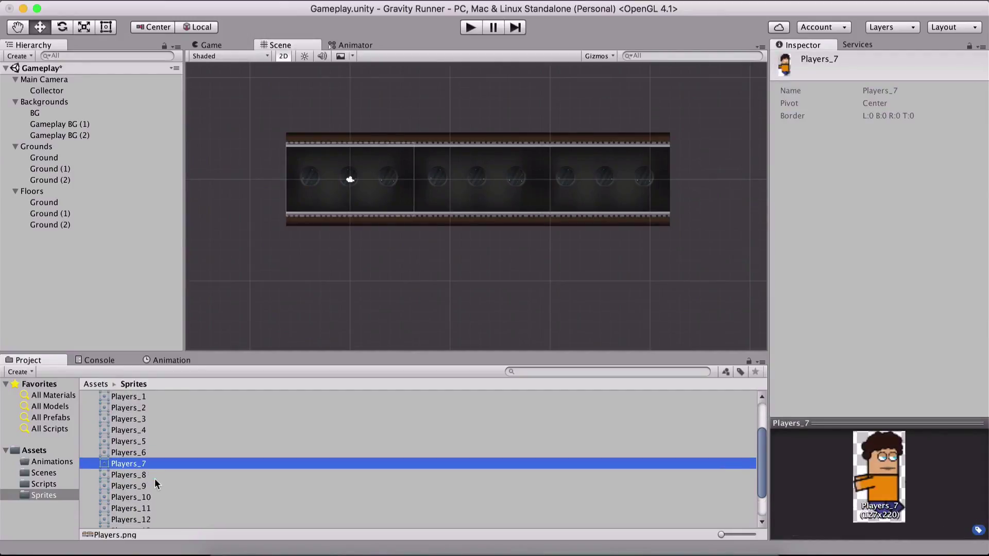
scroll(154, 478, up, 2)
click(146, 433)
shift+click(151, 487)
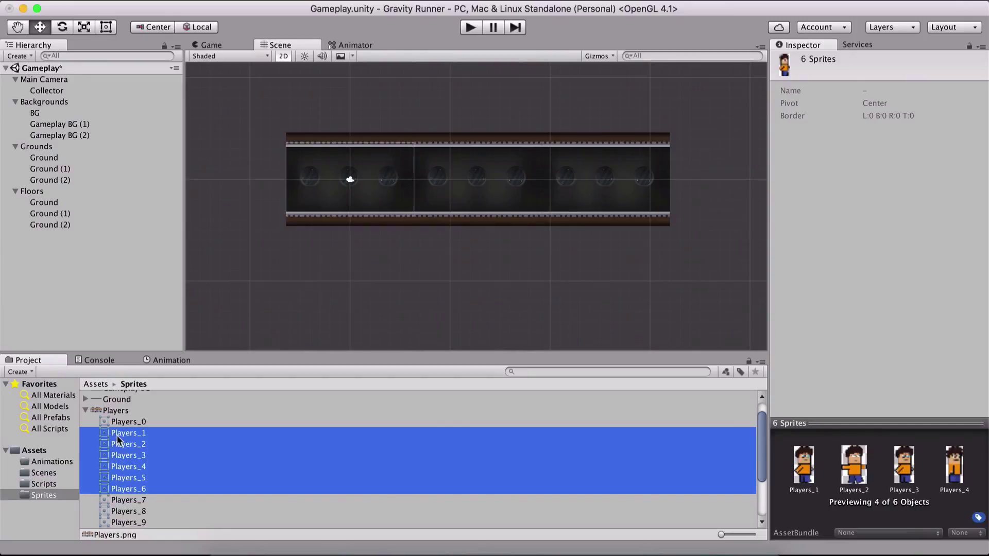
- Drag the six frames into the Scene and save the clip as 'Player Walk' in Animations
drag(118, 437, 341, 204)
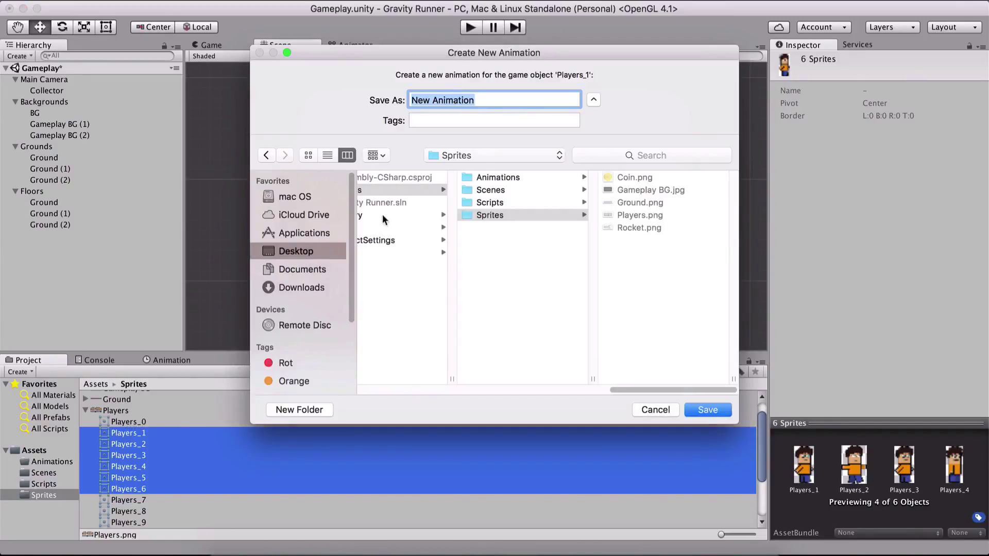
click(546, 177)
click(514, 98)
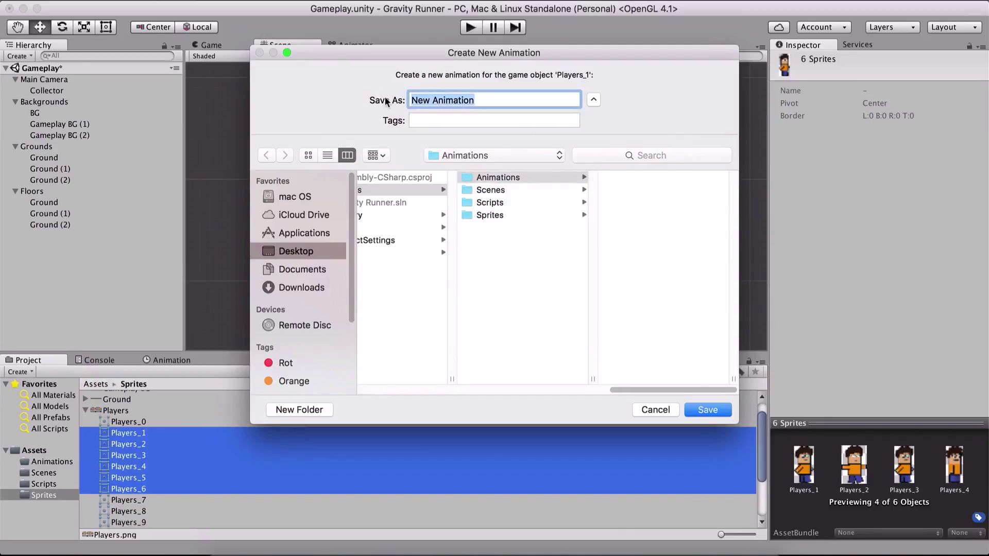
text(Player Walk)
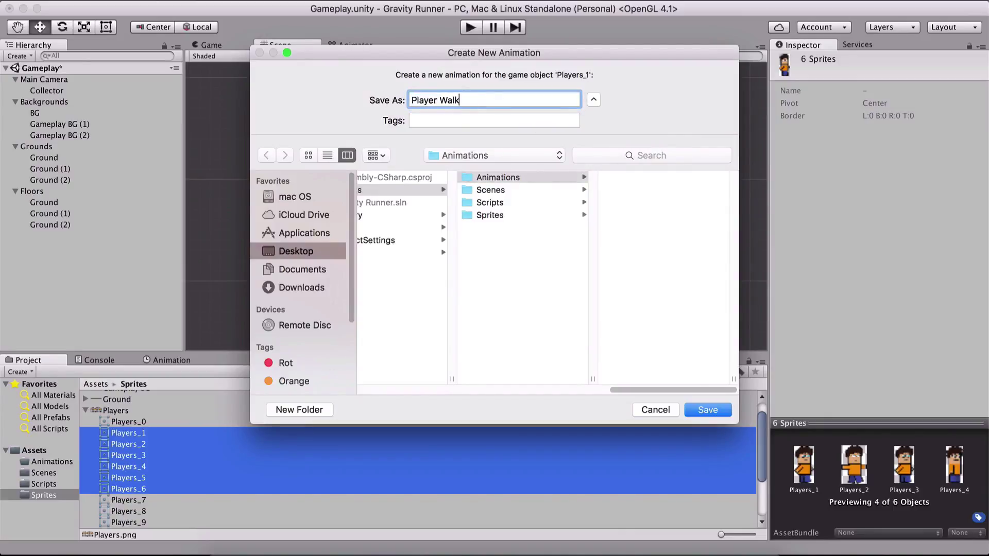
key(Return)
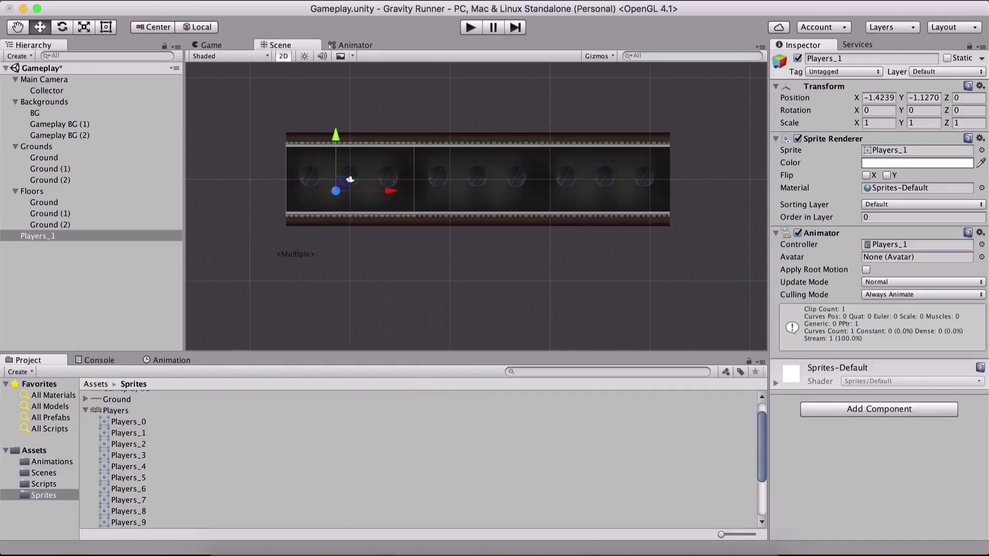
- Rename Players_1 to Player and put it on the Player sorting layer
click(75, 237)
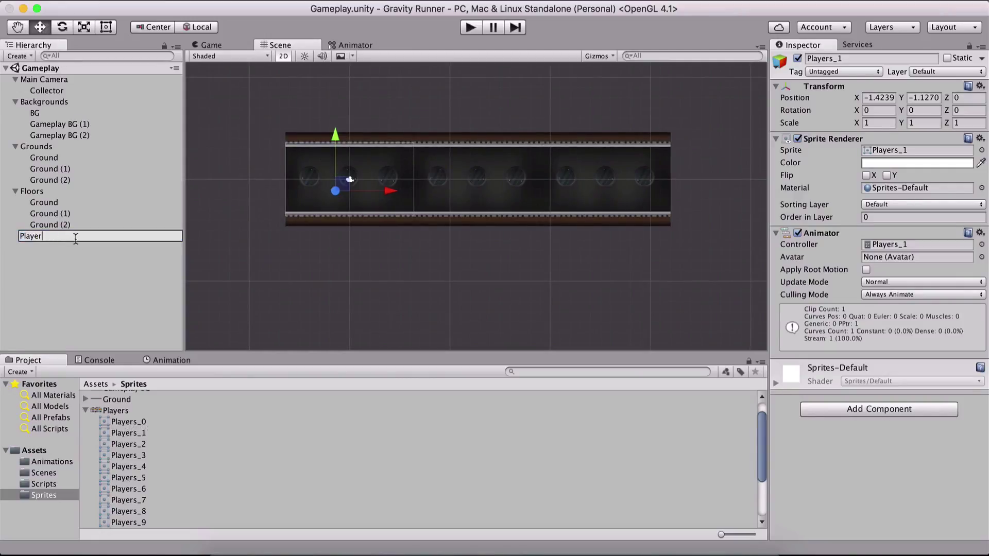
key(Return)
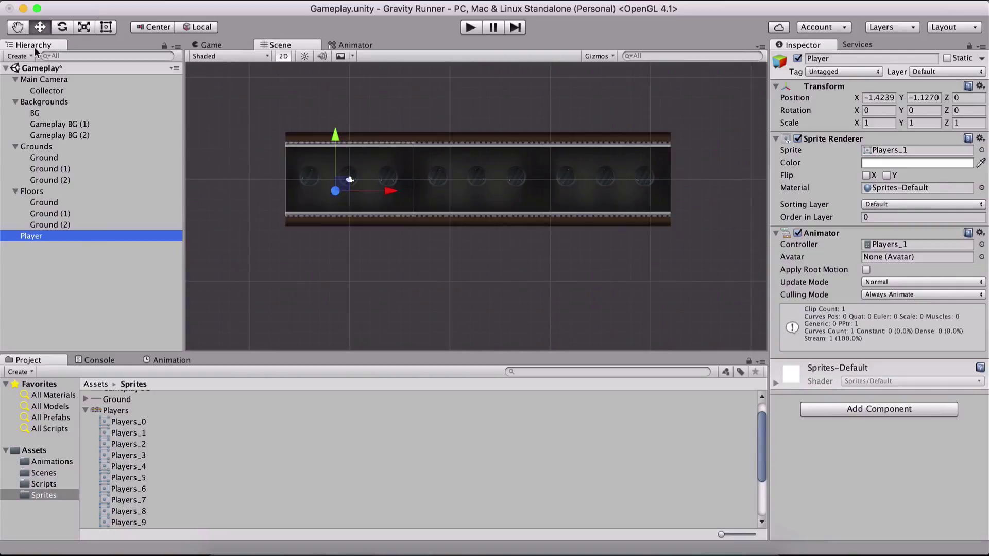
click(899, 204)
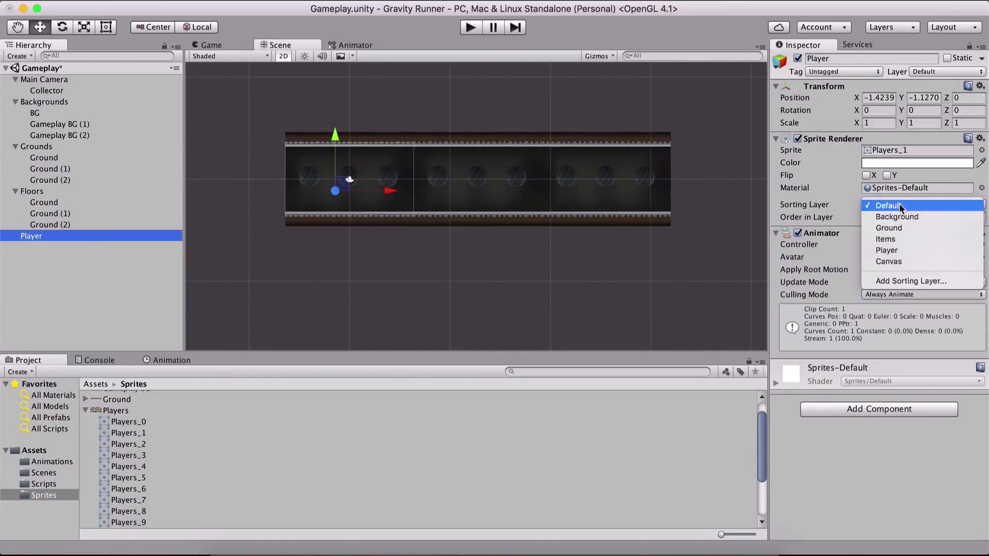
click(896, 251)
scroll(327, 289, up, 5)
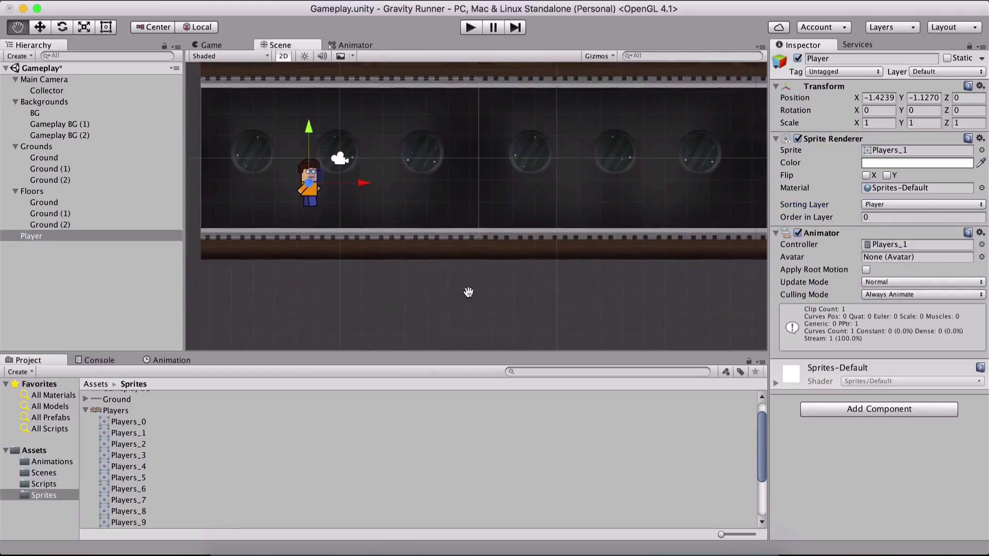
- Set the Player's X position to 0 and scale X and Y to 0.7, then preview the Game view
click(884, 96)
text(0)
key(Tab)
text(0)
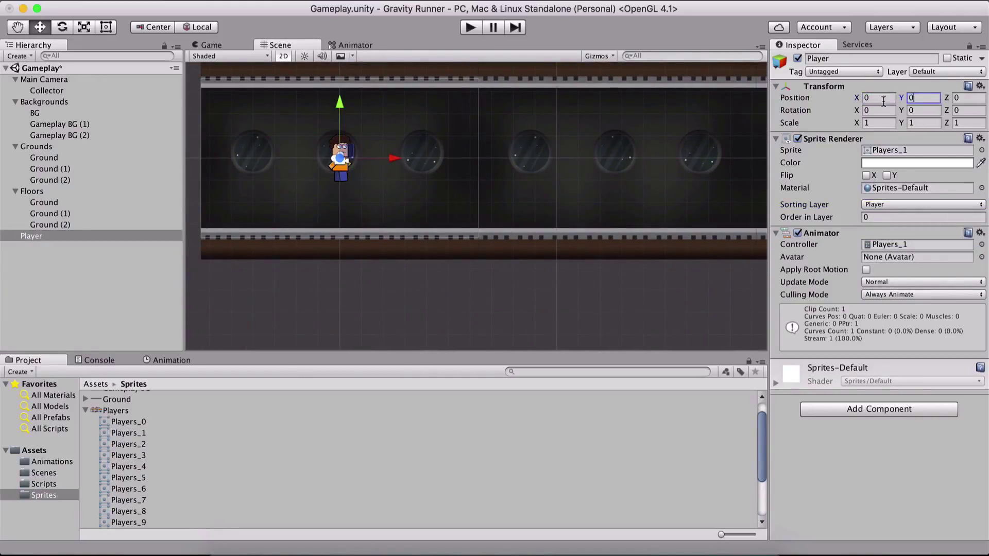
click(876, 122)
text(0.7)
key(Tab)
text(.7)
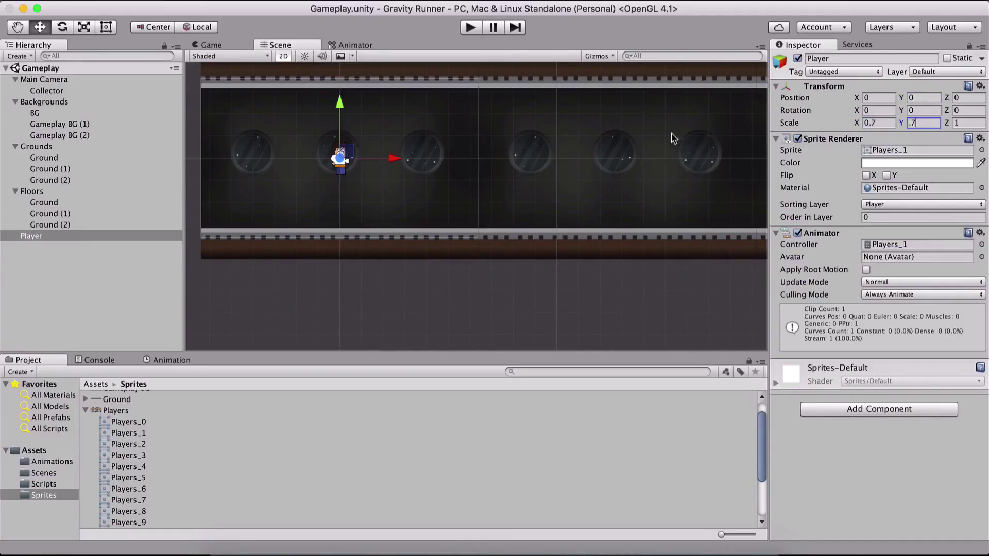
click(235, 45)
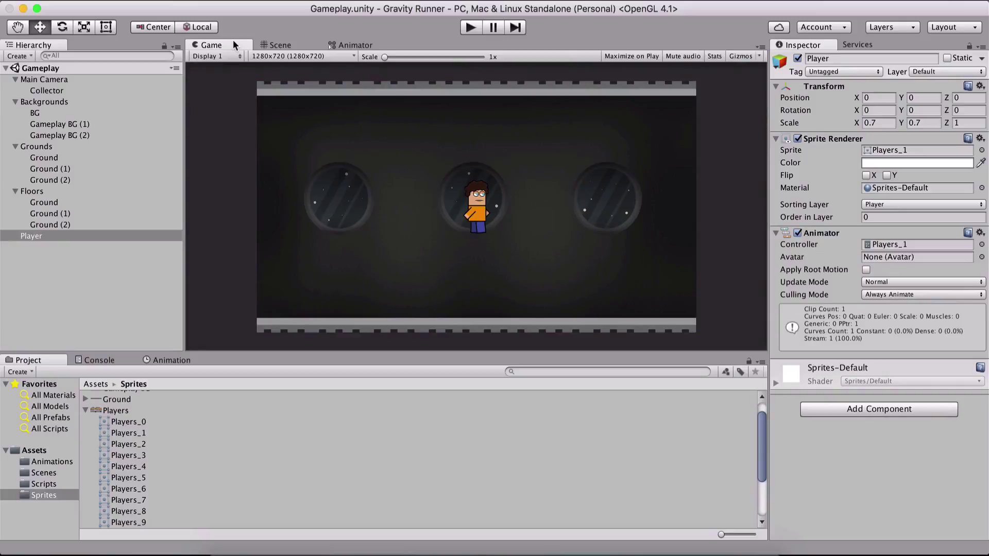
- Run a quick play test of the Player from the Scene view
click(281, 45)
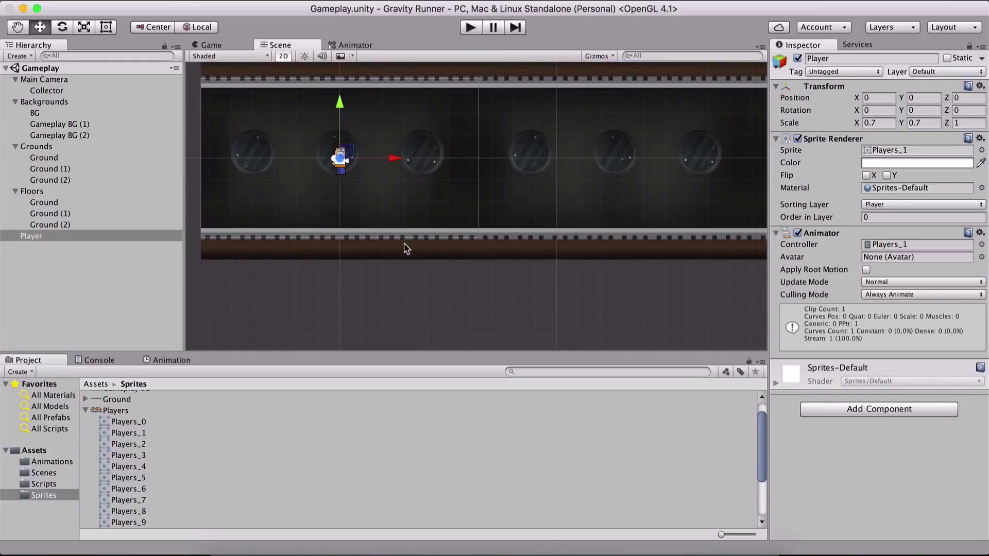
click(469, 31)
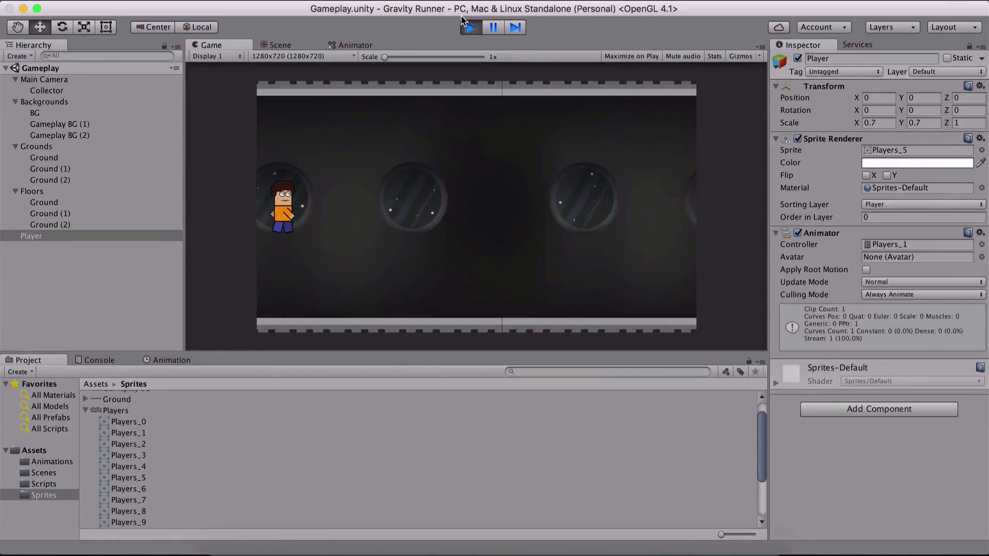
click(470, 27)
- Disable the Main Camera's Move Camera script and play-test again with a still camera
click(77, 79)
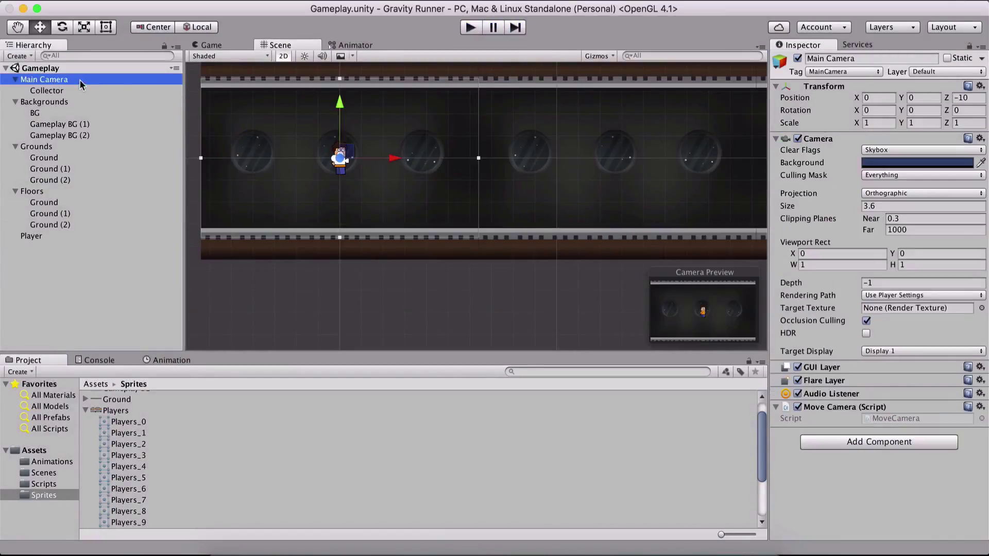
click(798, 406)
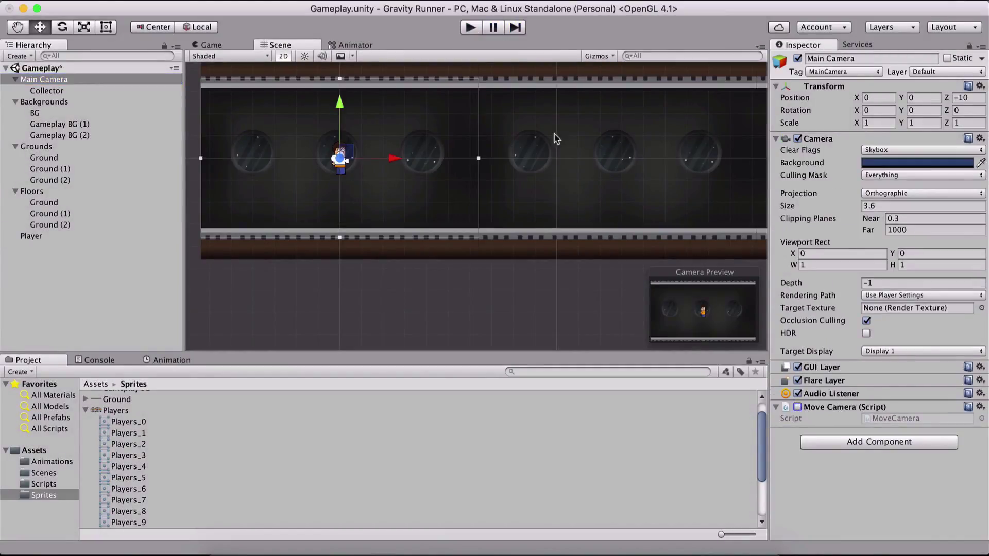
click(471, 27)
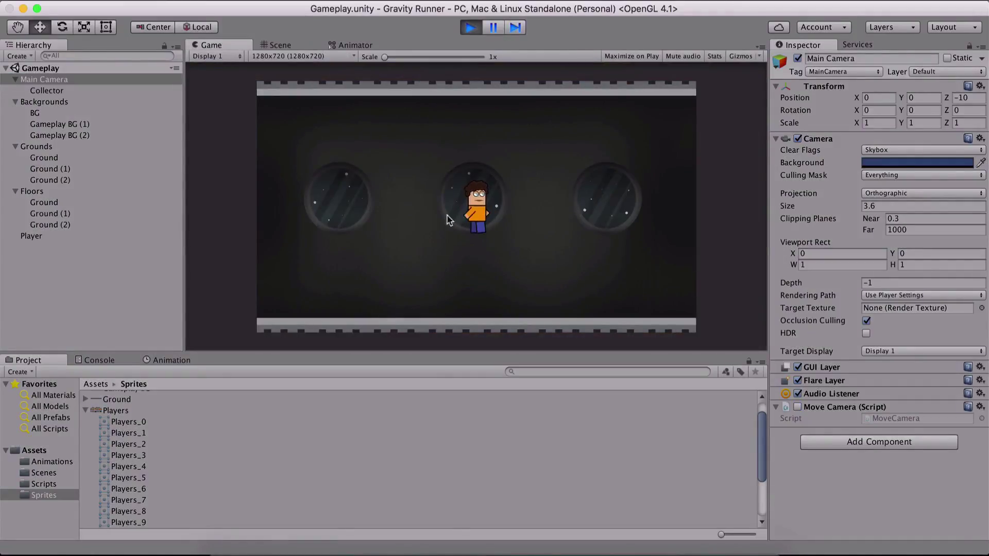
click(472, 28)
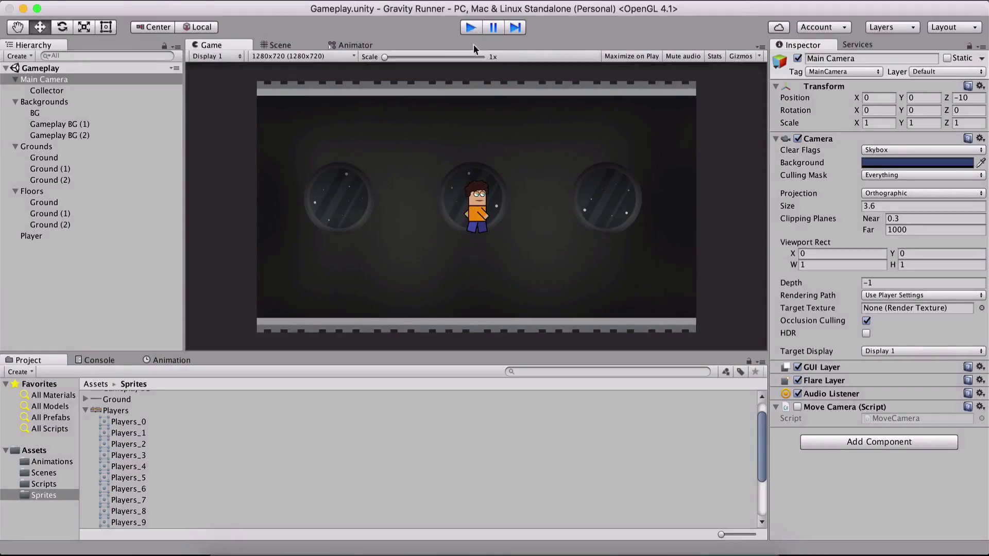
middle_drag(364, 293, 377, 294)
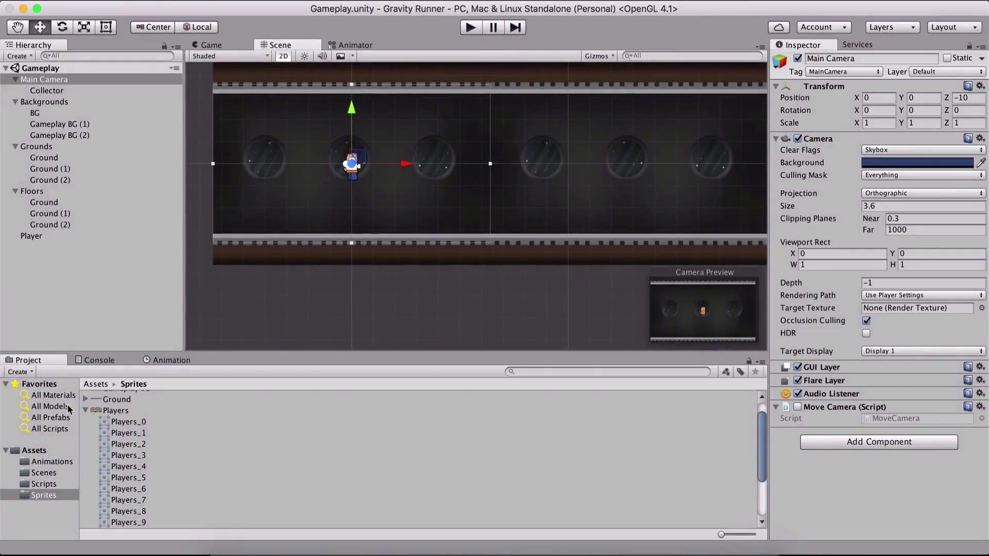
- Add a Box Collider 2D component to the Player
click(87, 410)
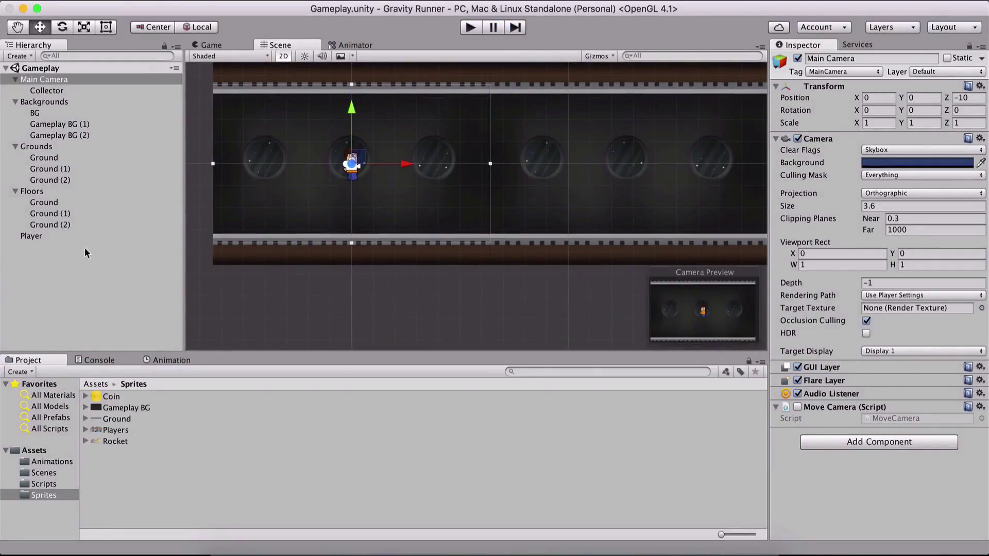
click(49, 238)
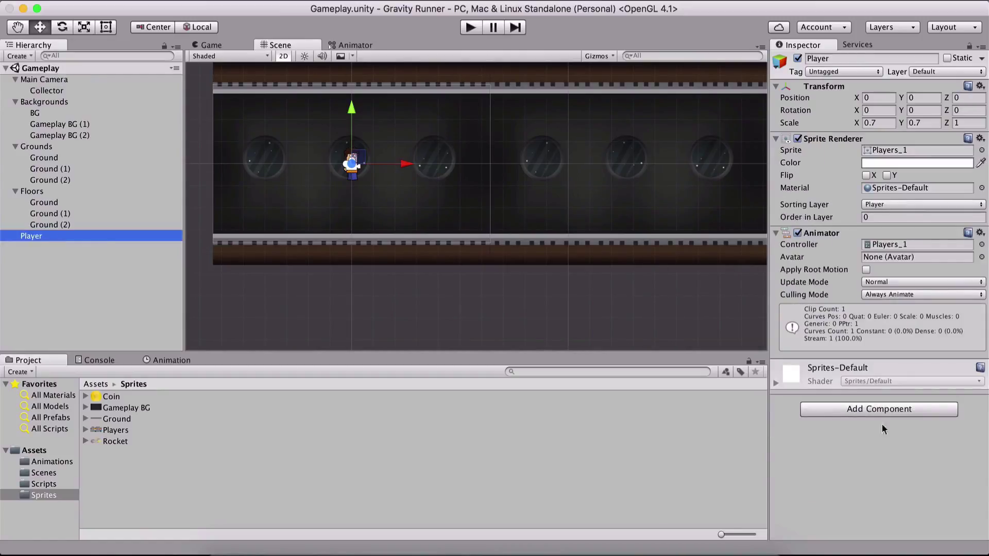
click(882, 410)
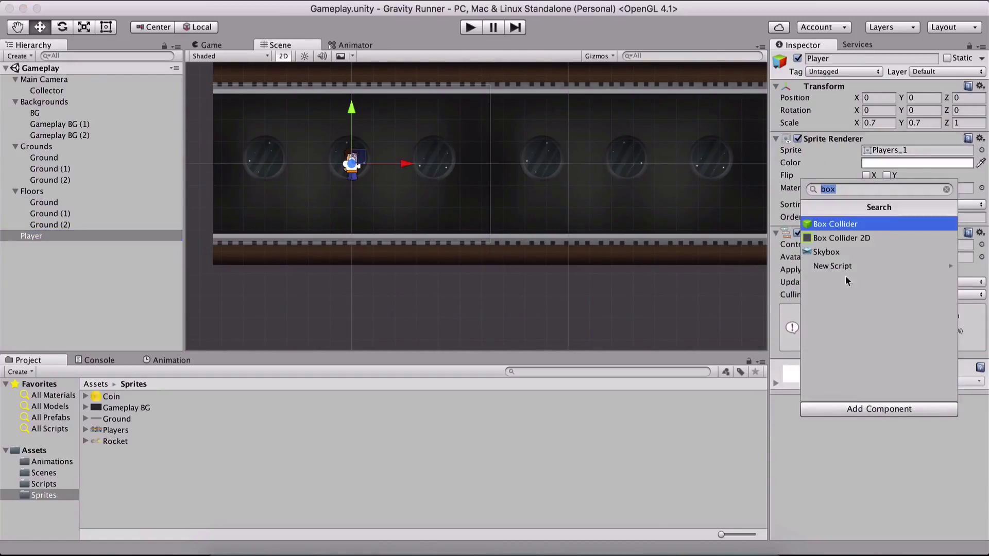
click(842, 239)
scroll(404, 205, up, 10)
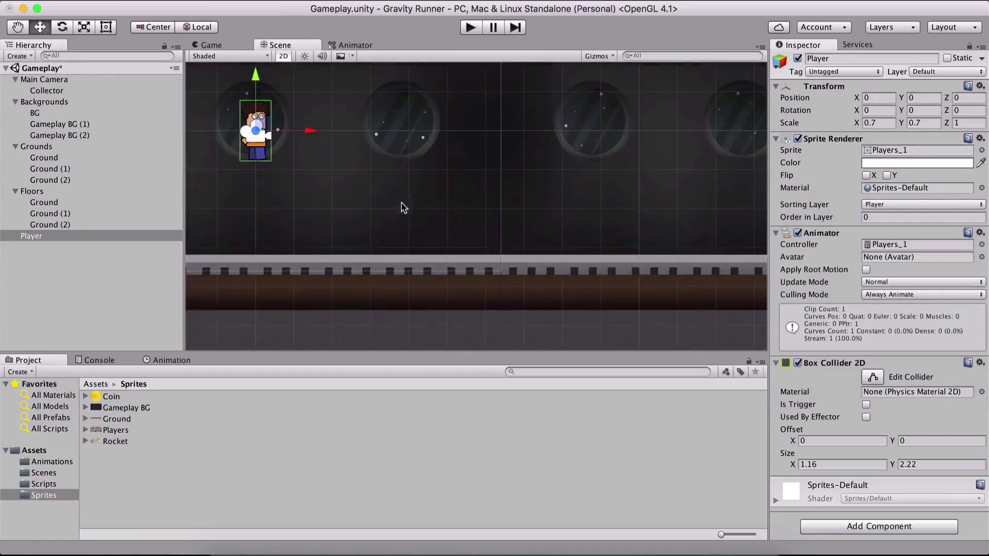
scroll(539, 281, up, 5)
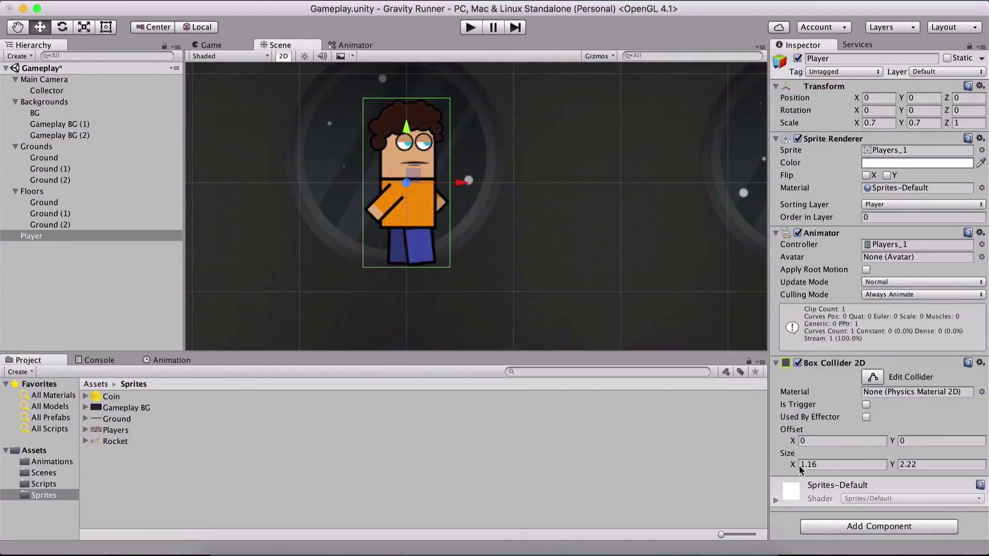
- Size the collider to 0.72 by 2.11 with Y offset -0.03
drag(792, 463, 775, 459)
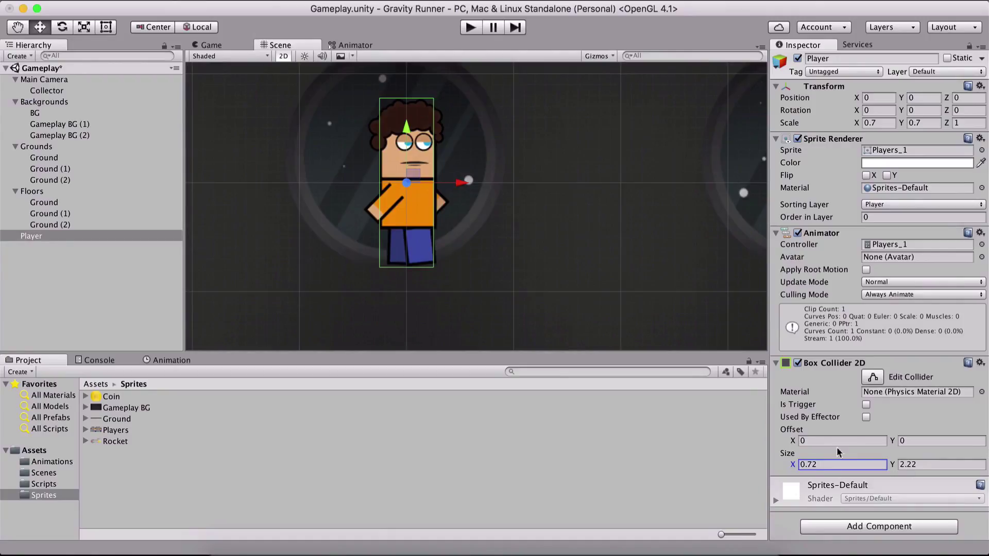
drag(889, 465, 885, 465)
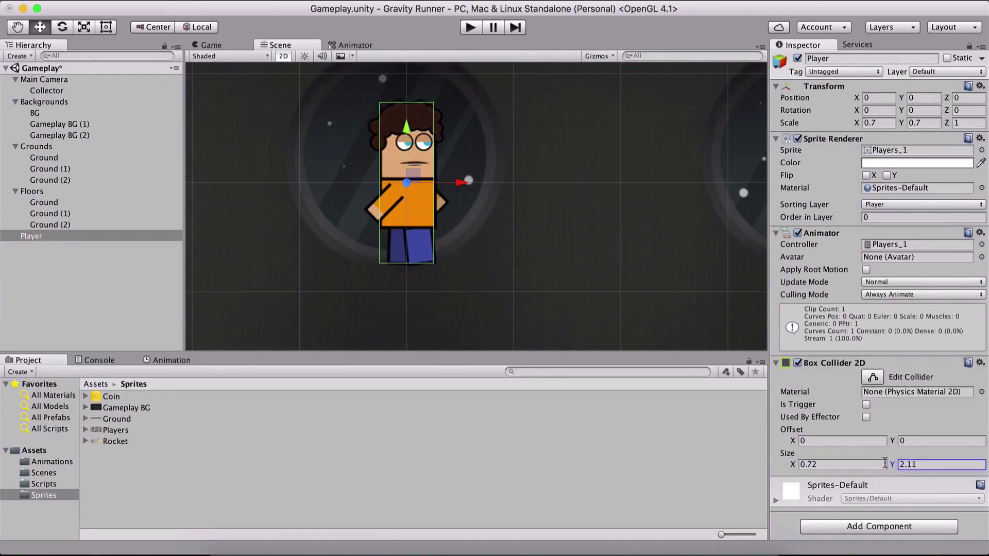
click(892, 442)
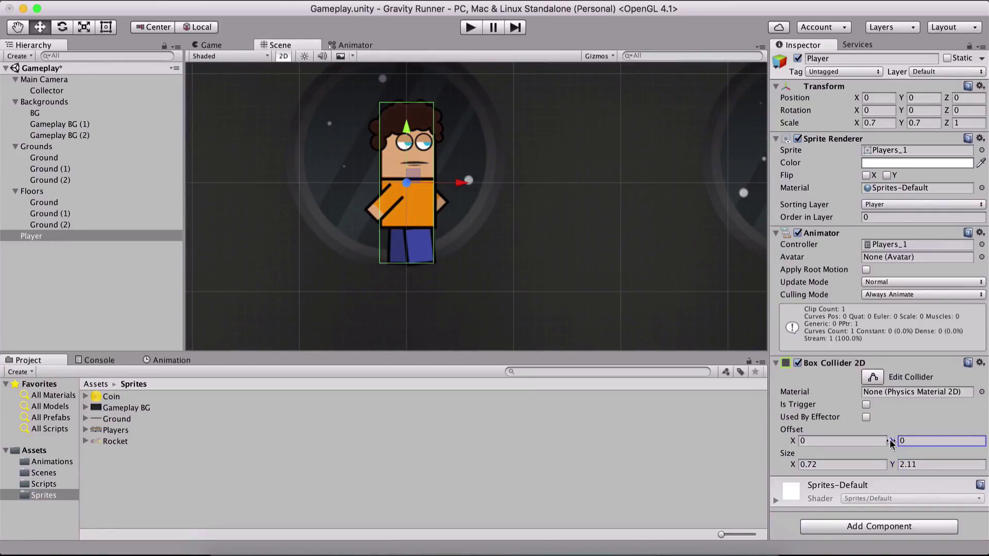
drag(891, 442, 890, 442)
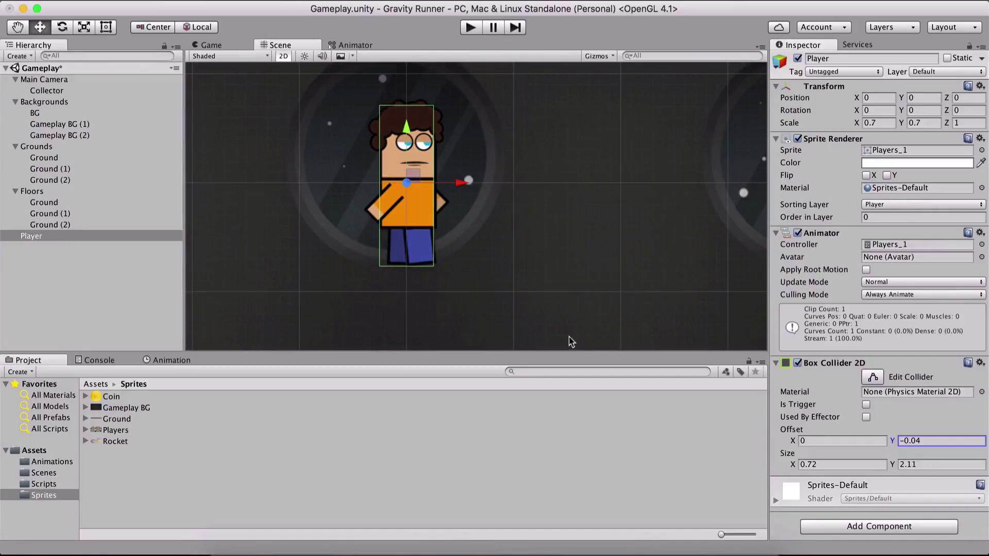
click(935, 442)
click(934, 441)
key(BackSpace)
text(3)
click(831, 465)
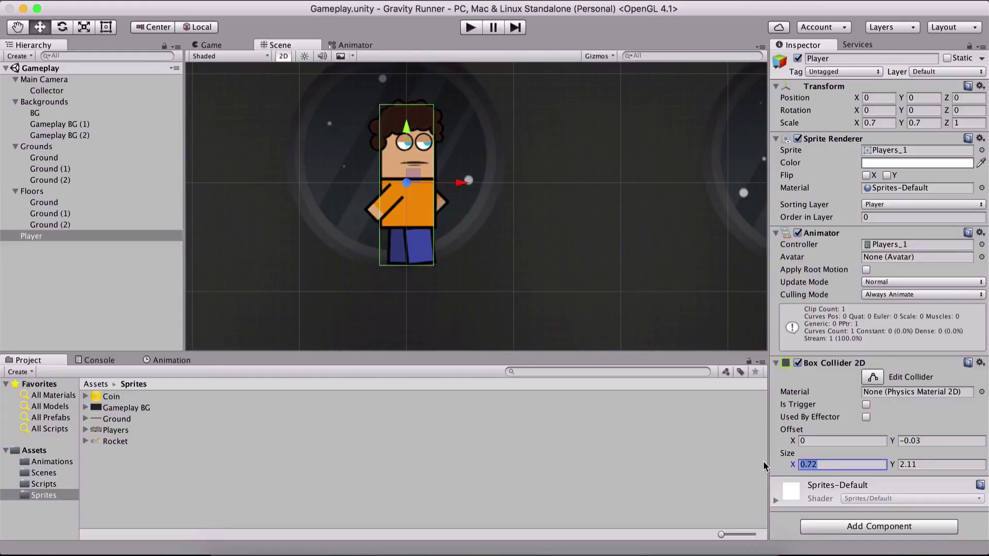
click(931, 465)
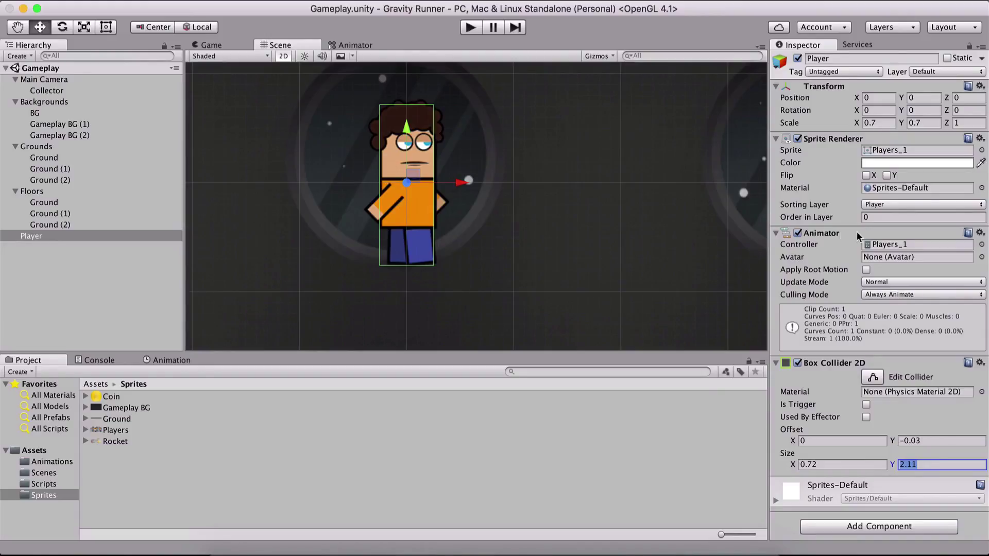
- Add a Rigidbody 2D to the Player and set its layer to Player
click(872, 526)
text(rigi)
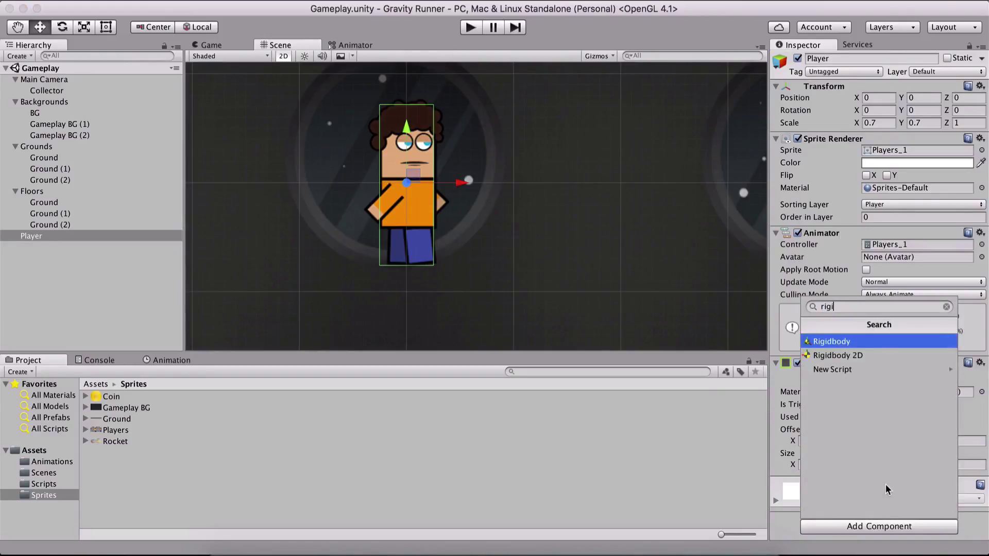
key(Down)
key(Return)
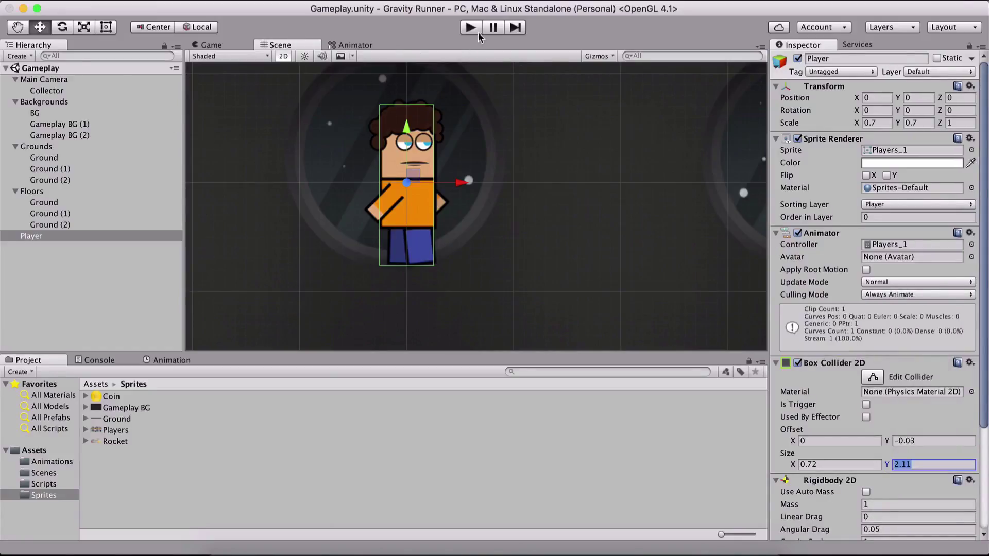
click(921, 73)
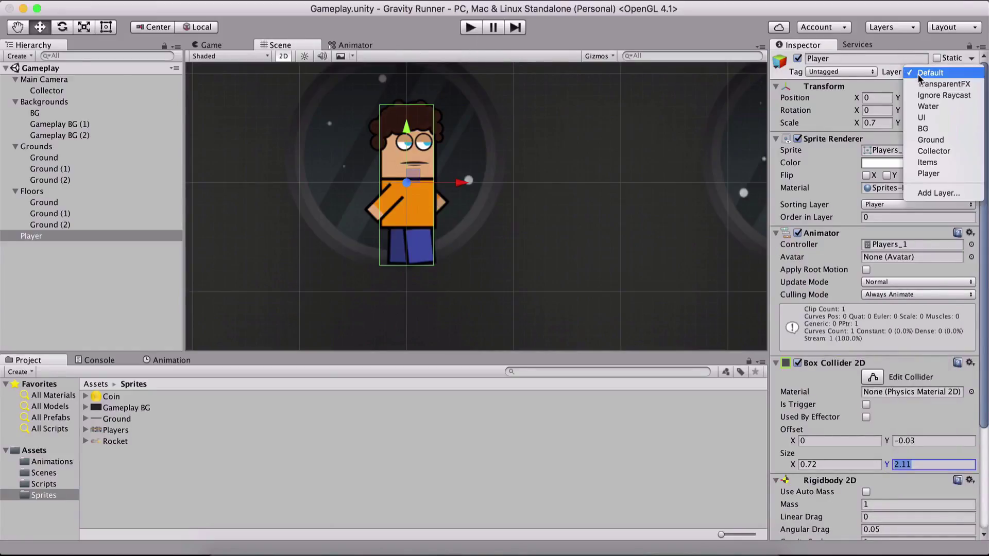
click(929, 174)
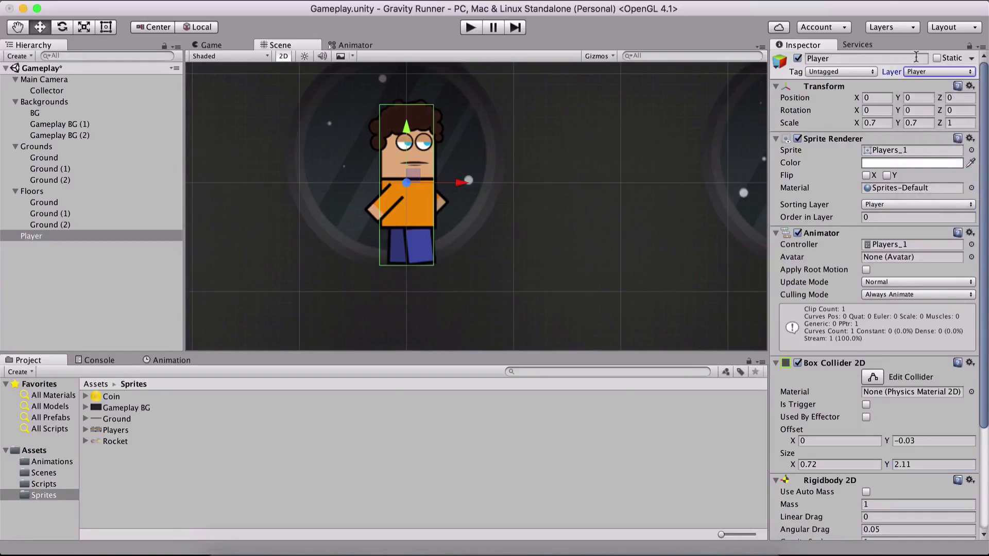
scroll(904, 107, down, 5)
scroll(910, 72, up, 5)
click(909, 72)
click(716, 41)
- Save the scene with Cmd+S and play it to watch the Player fall
key(super+s)
scroll(366, 175, down, 6)
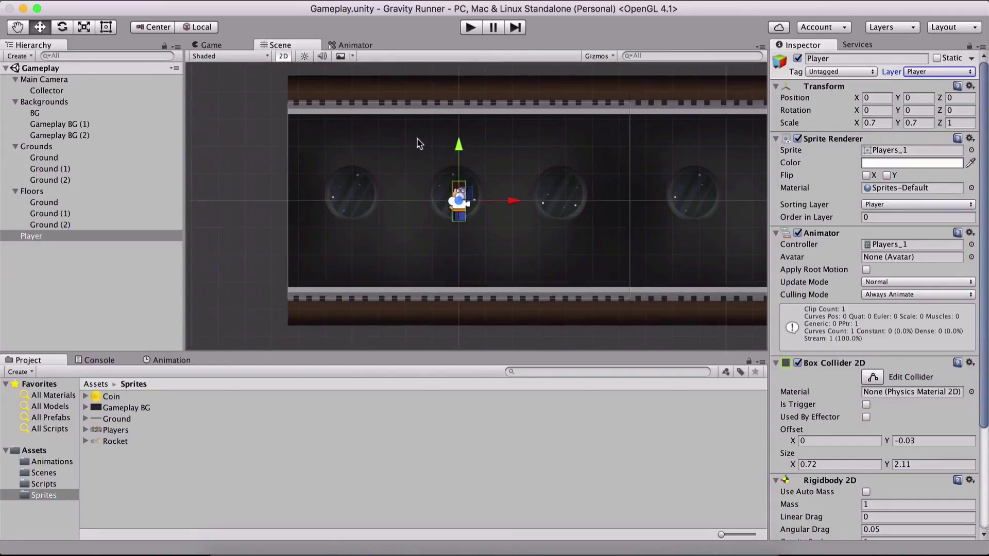
key(super+p)
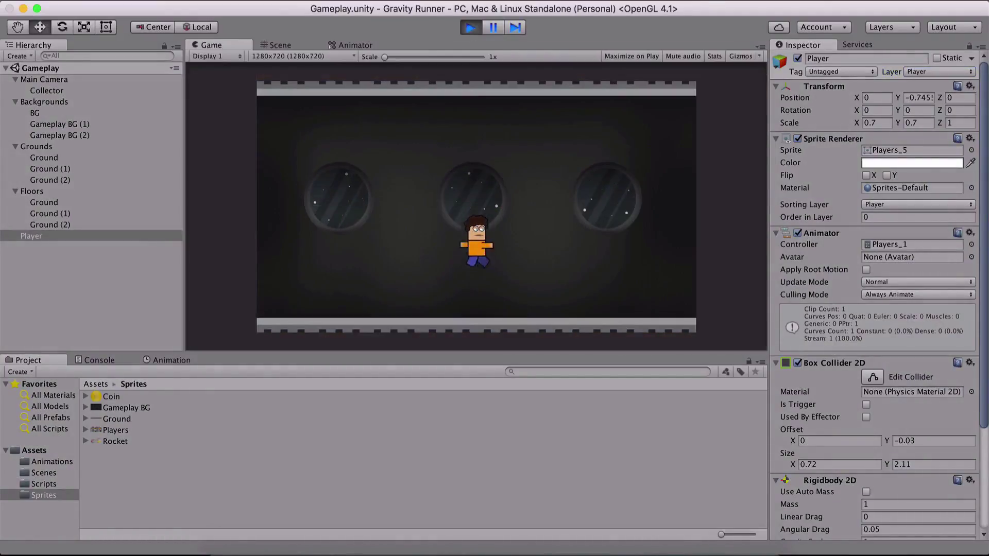
- Stop the test and turn off Is Trigger on the Ground piece's Box Collider 2D
click(471, 28)
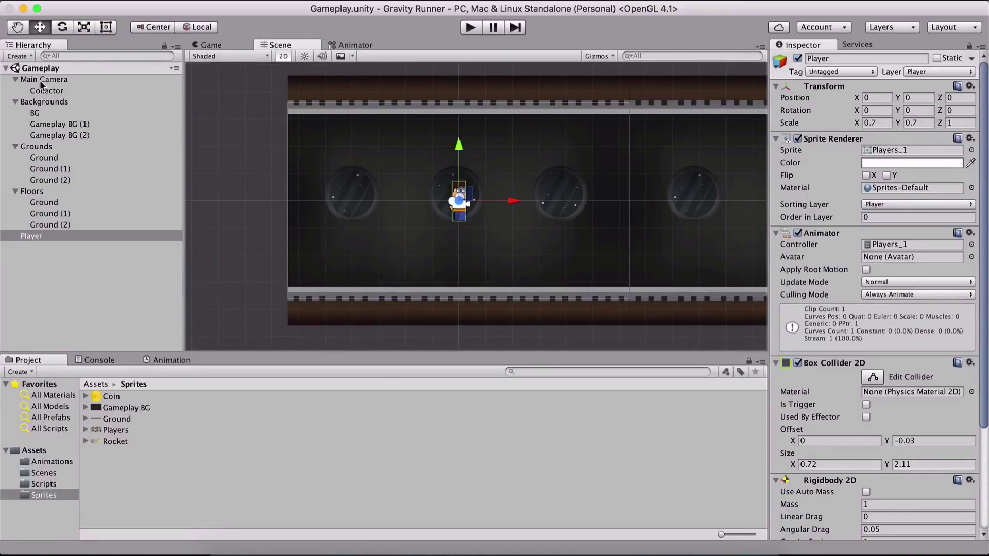
click(41, 226)
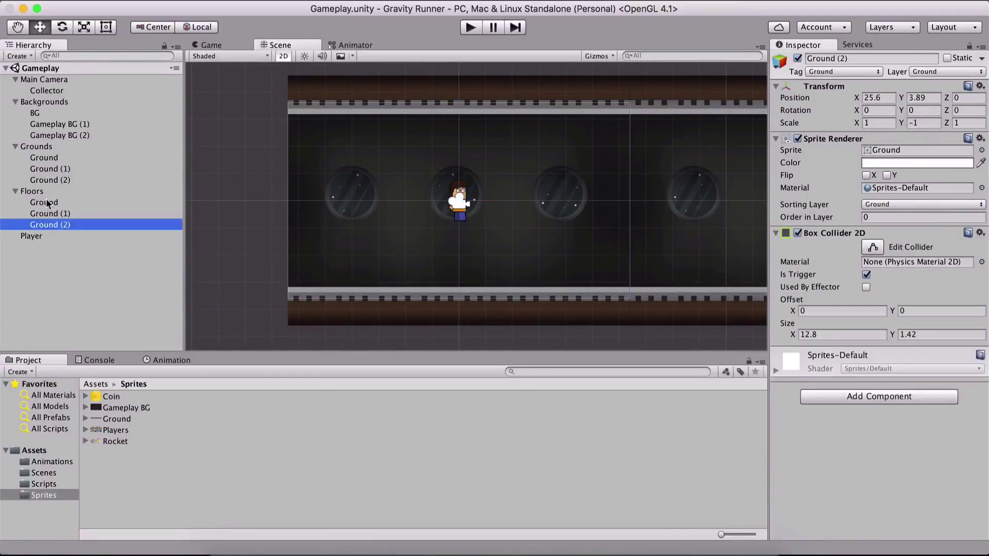
click(47, 204)
click(48, 213)
click(51, 158)
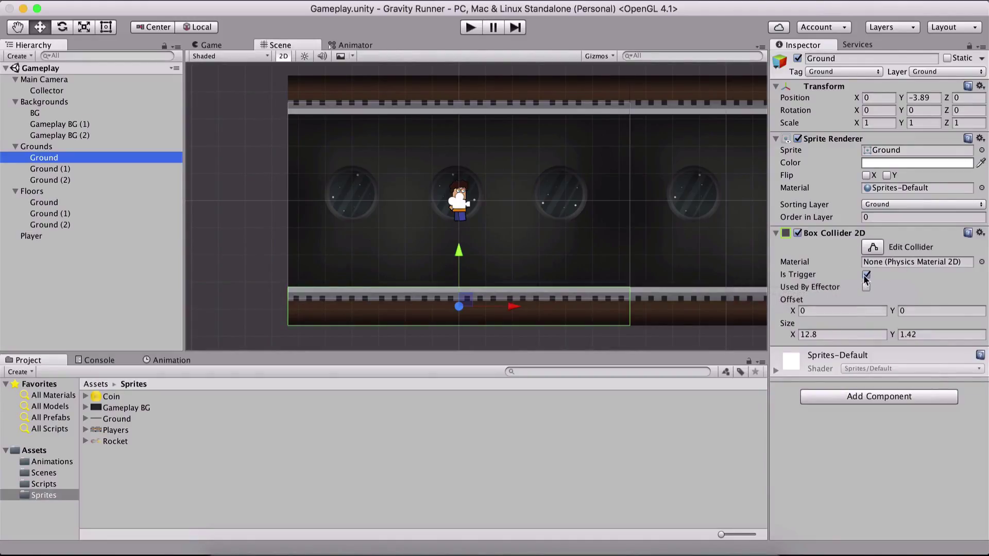
click(866, 275)
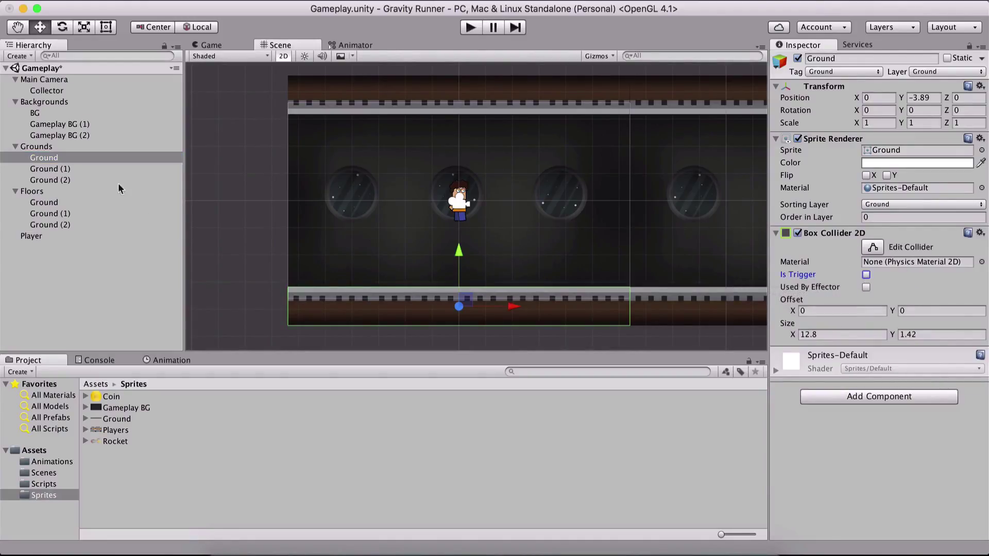
- Make all Grounds and Floors colliders non-trigger and play-test the Player landing on the floor
shift+click(51, 225)
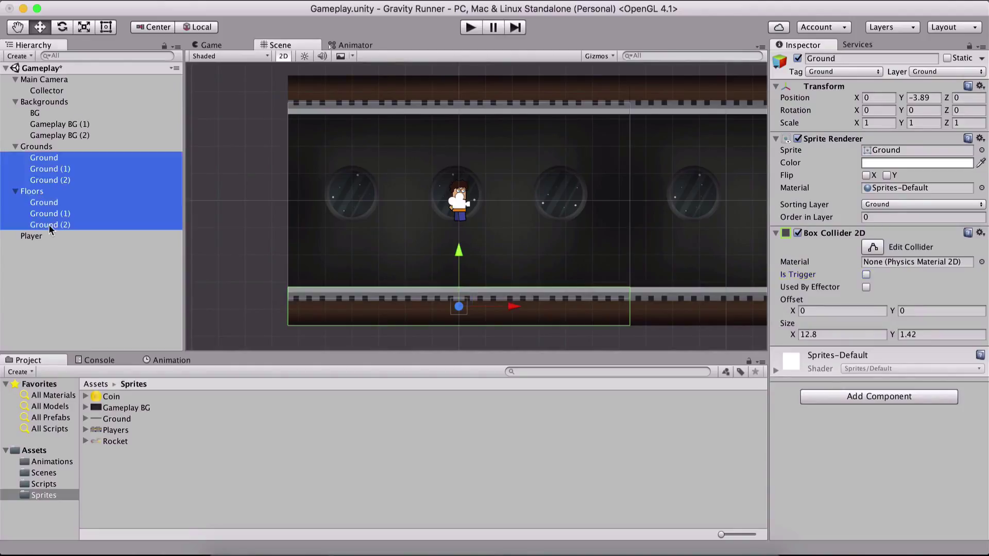
super+click(44, 194)
click(866, 275)
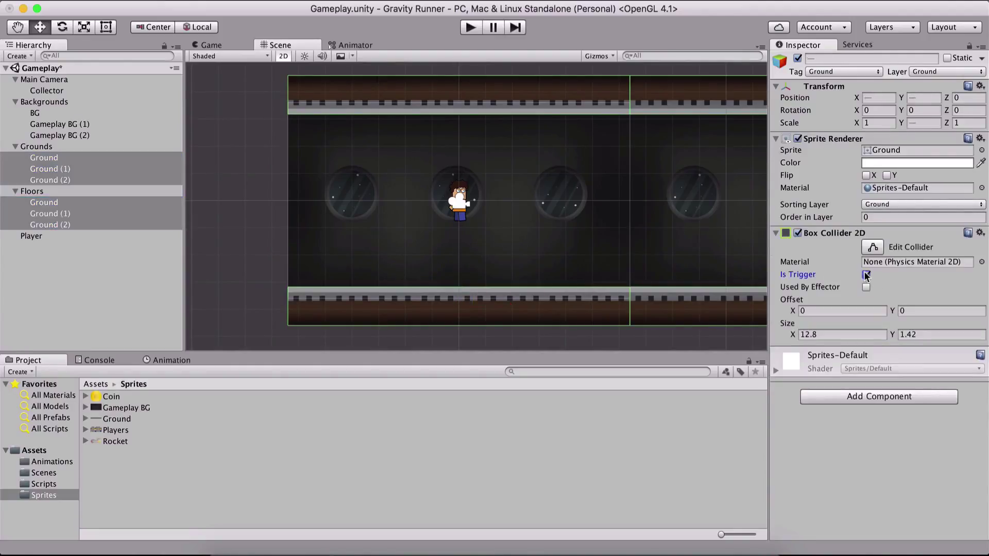
click(471, 27)
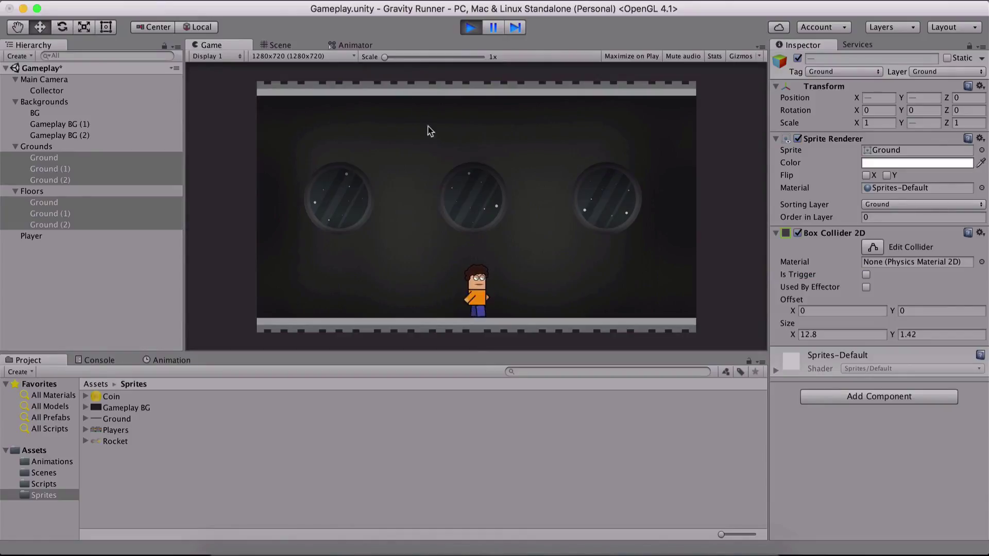
click(468, 27)
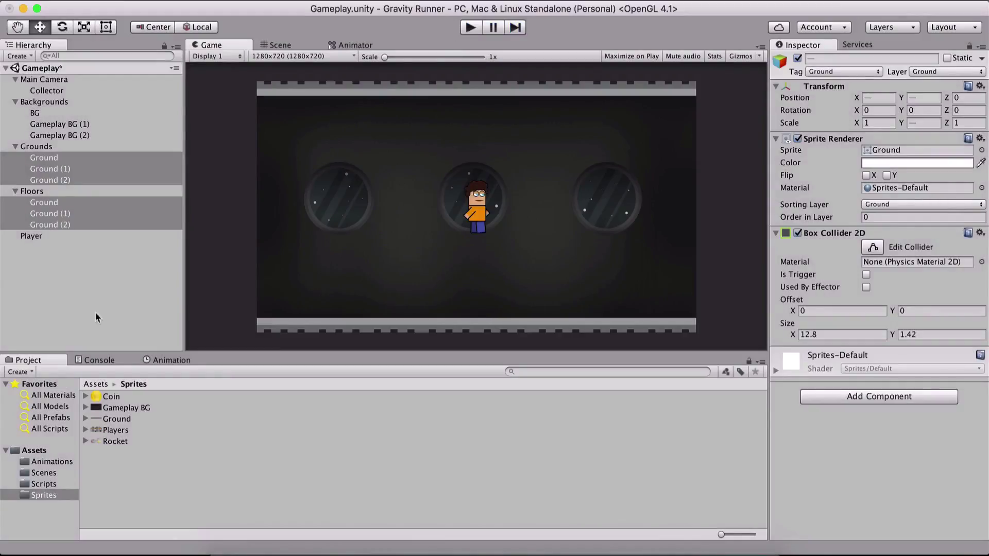
click(83, 304)
click(58, 206)
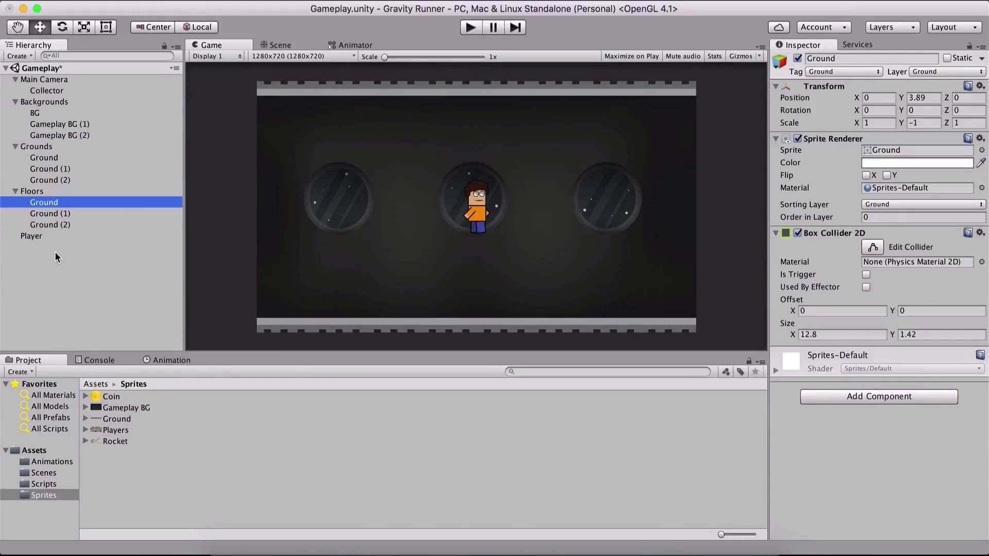
- Create a PlayerMovement C# script in Assets/Scripts and attach it to the Player
click(95, 384)
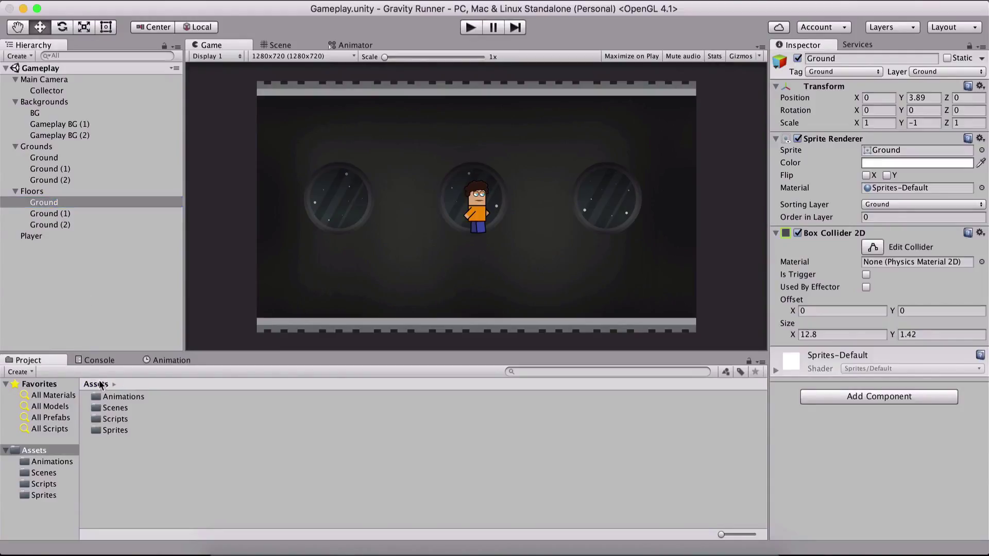
double_click(131, 419)
right_click(132, 453)
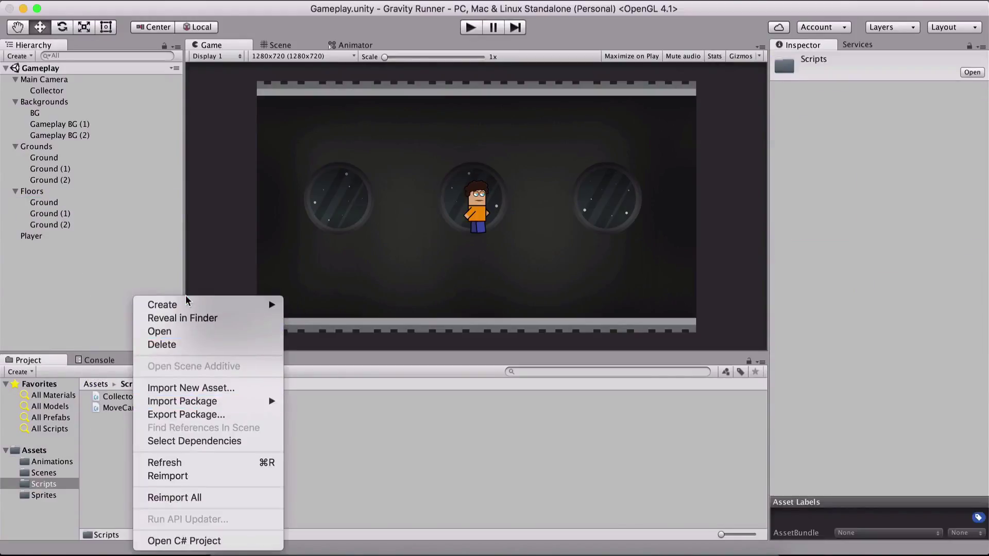
mouse_move(196, 305)
click(320, 208)
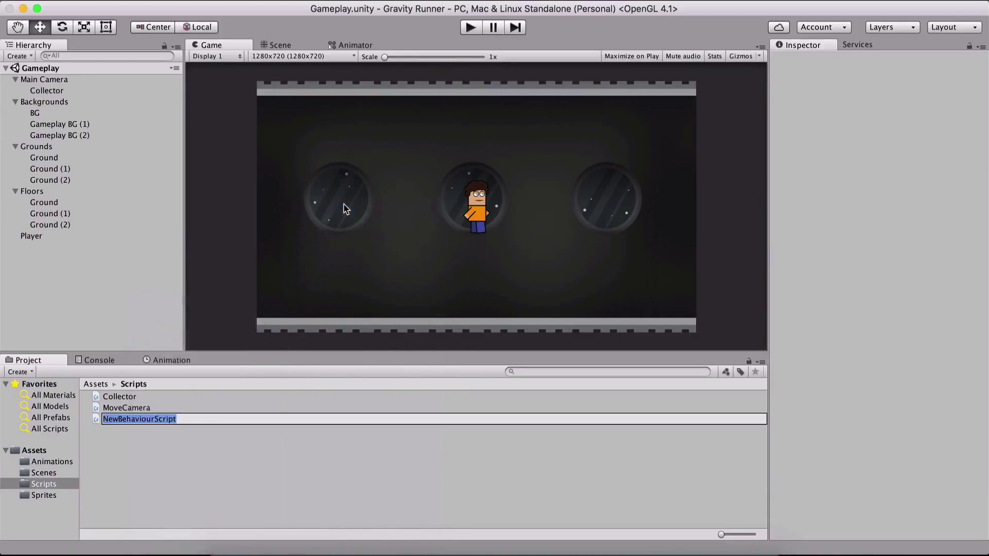
text(Pla)
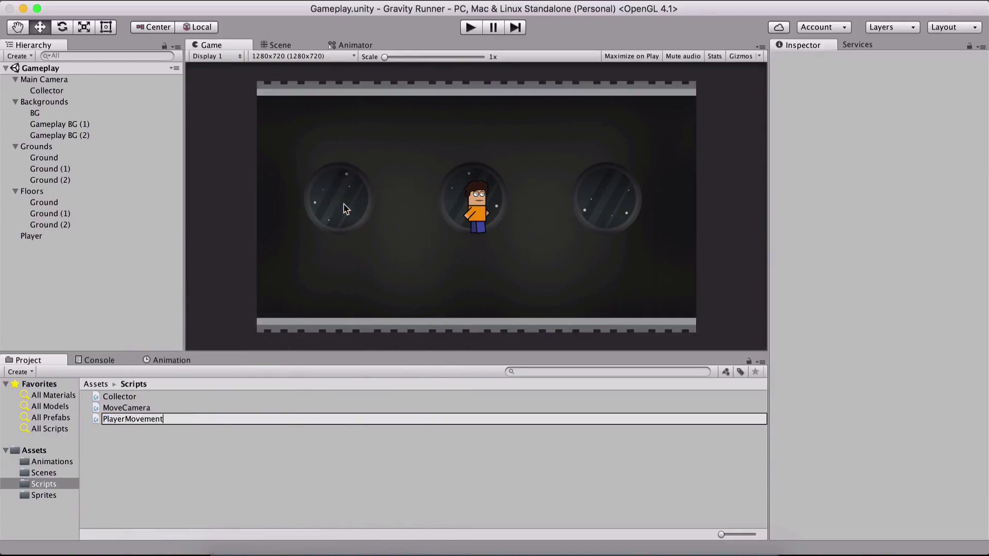
text(yerMovement)
key(Return)
drag(84, 414, 32, 236)
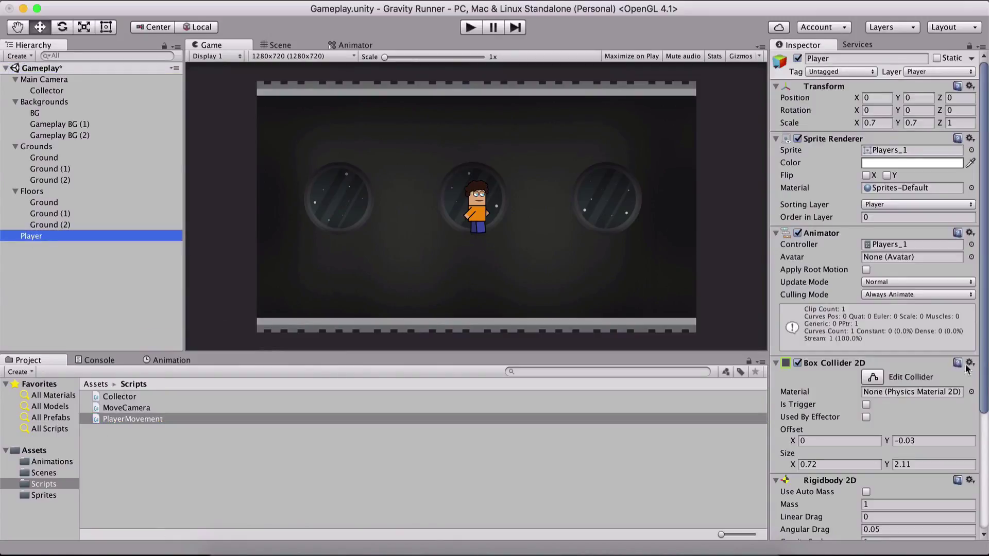
scroll(975, 359, down, 5)
- Add a '// class' comment below PlayerMovement's Update block and save the script
double_click(894, 467)
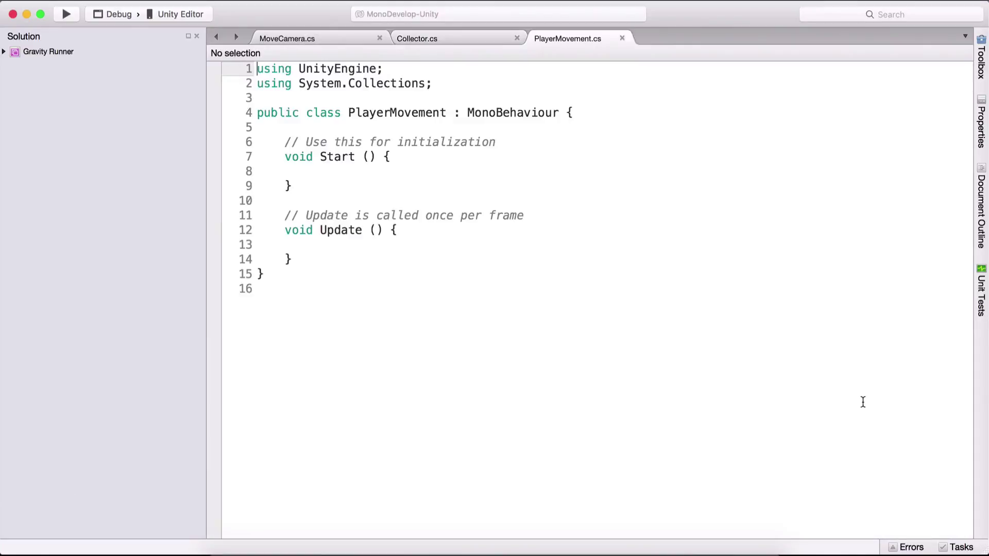
click(349, 260)
key(Return)
key(Down)
text(// class)
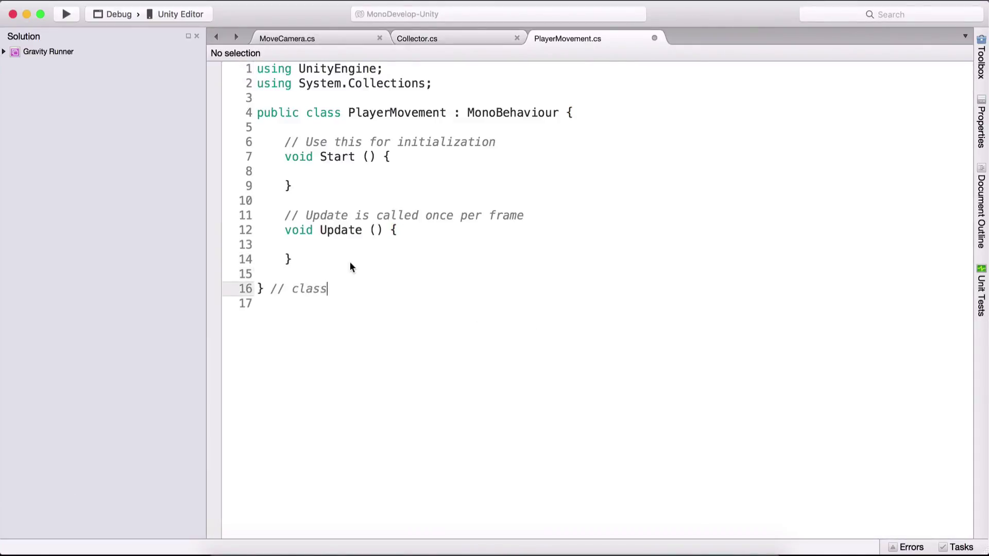
key(Return)
key(Return)
key(Return)
key(Return)
key(Return)
key(Return)
key(Return)
key(Return)
key(Return)
key(Return)
key(Return)
key(Return)
key(Return)
key(Return)
key(Return)
key(Return)
key(Return)
key(Return)
key(Return)
key(Return)
key(Return)
key(Return)
key(Return)
key(Return)
key(Return)
key(Return)
key(Return)
key(Return)
key(Return)
key(Return)
key(Return)
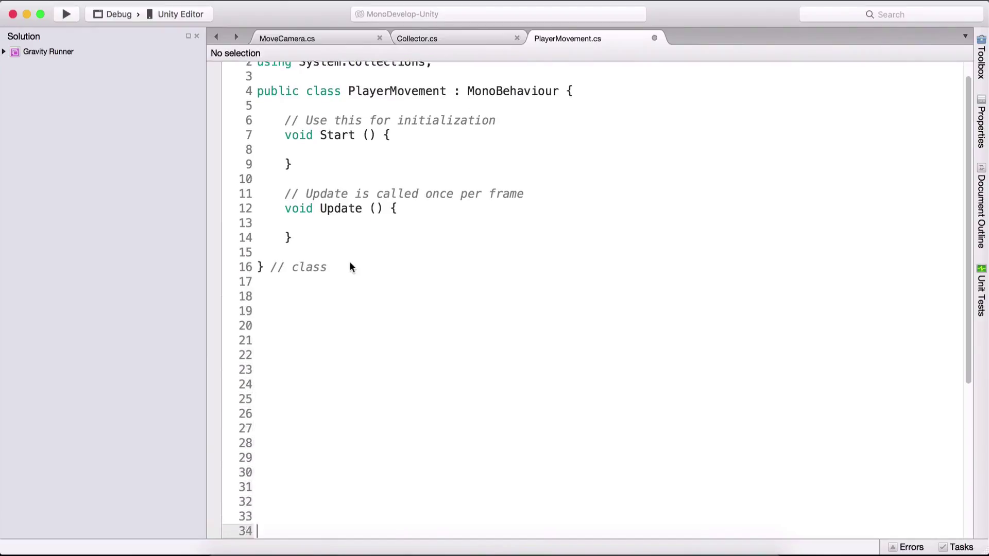
key(Return)
key(Return)
key(Return)
key(Return)
key(Return)
key(Return)
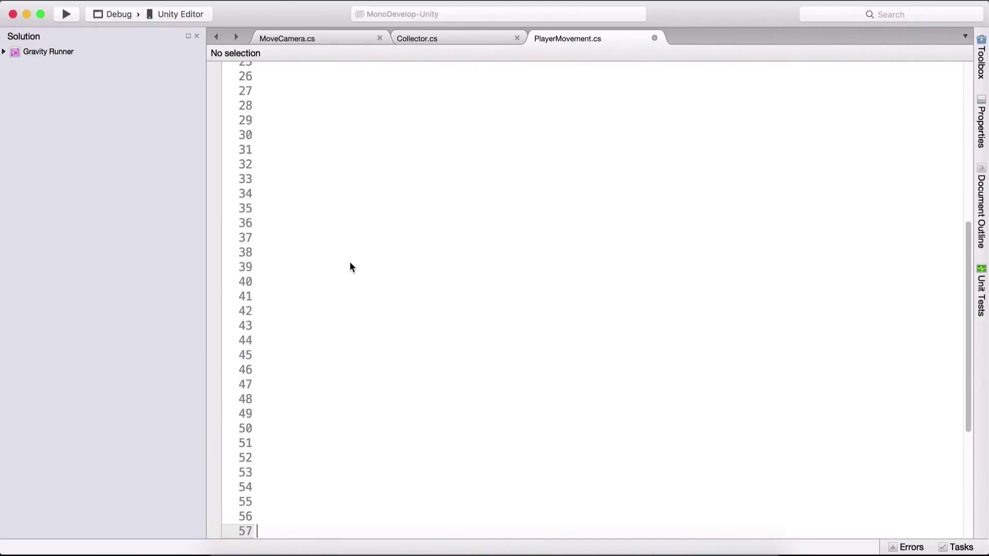
key(super+s)
scroll(351, 261, up, 10)
- Copy MoveCamera's speed field and Update method over PlayerMovement's Start and Update methods
click(287, 39)
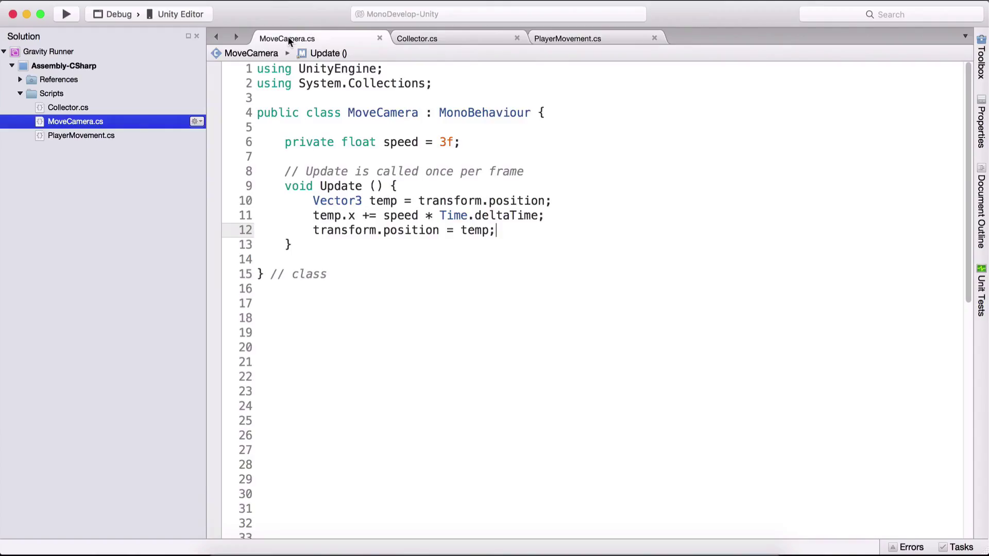
drag(293, 243, 286, 145)
key(super+c)
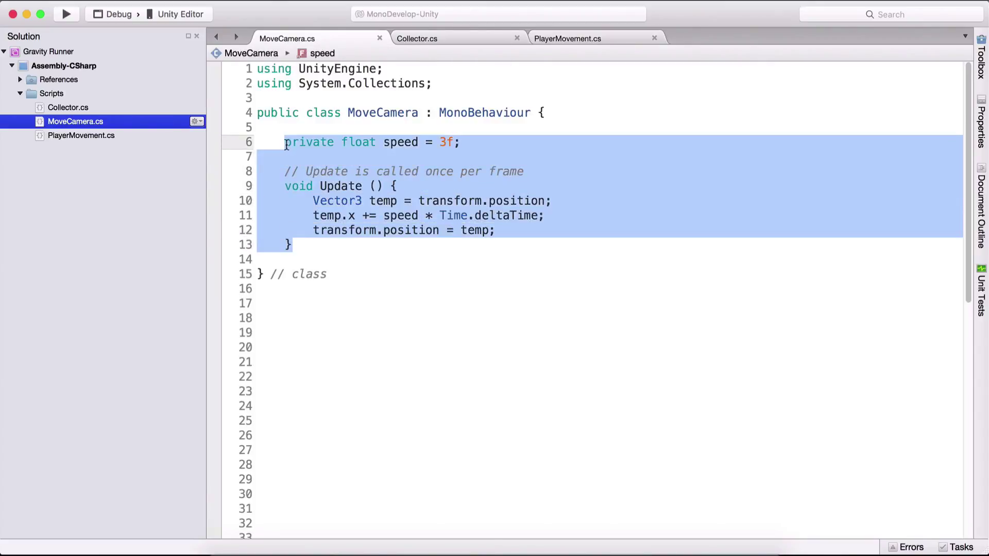
click(539, 40)
drag(291, 262, 287, 143)
key(super+v)
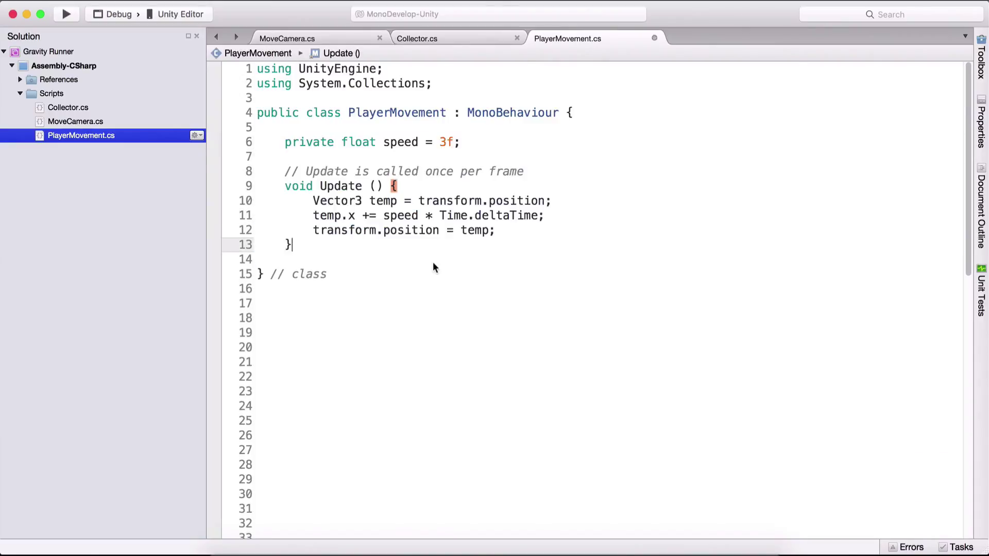
click(578, 235)
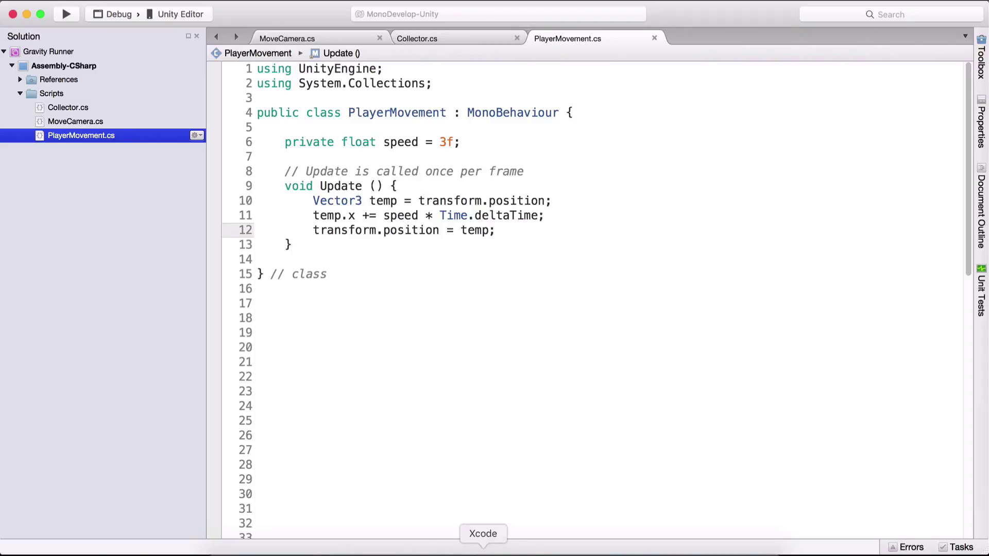
click(434, 549)
- After a brief play test, re-enable the Move Camera script on the Main Camera
click(470, 27)
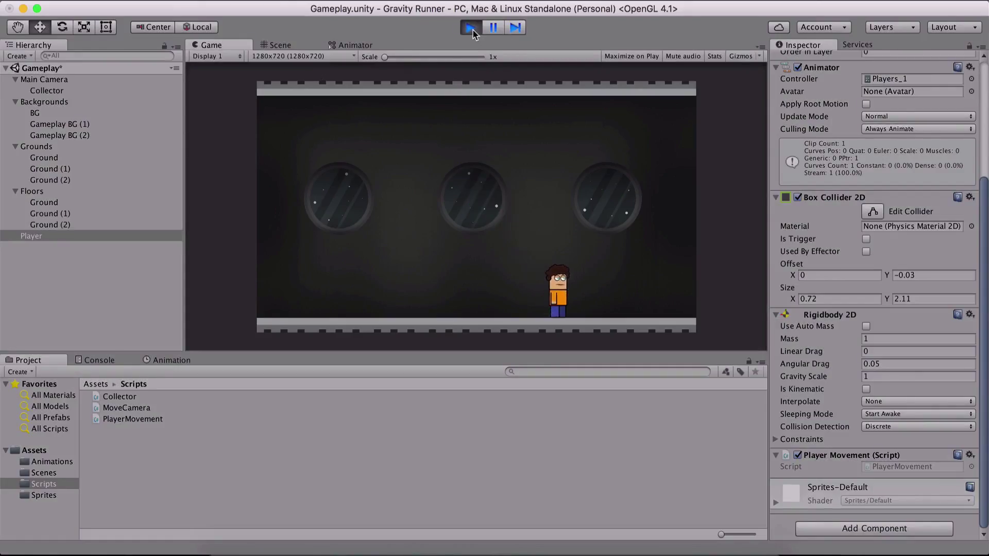
click(471, 28)
click(65, 82)
click(67, 92)
click(84, 81)
click(797, 407)
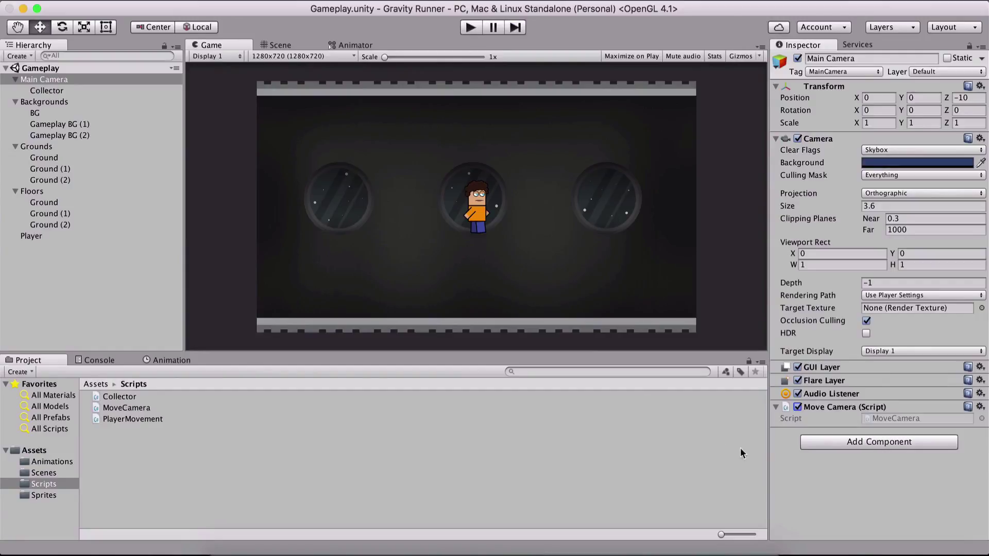
- Save the scene and play-test the camera and Player scrolling right together
key(super+s)
click(470, 27)
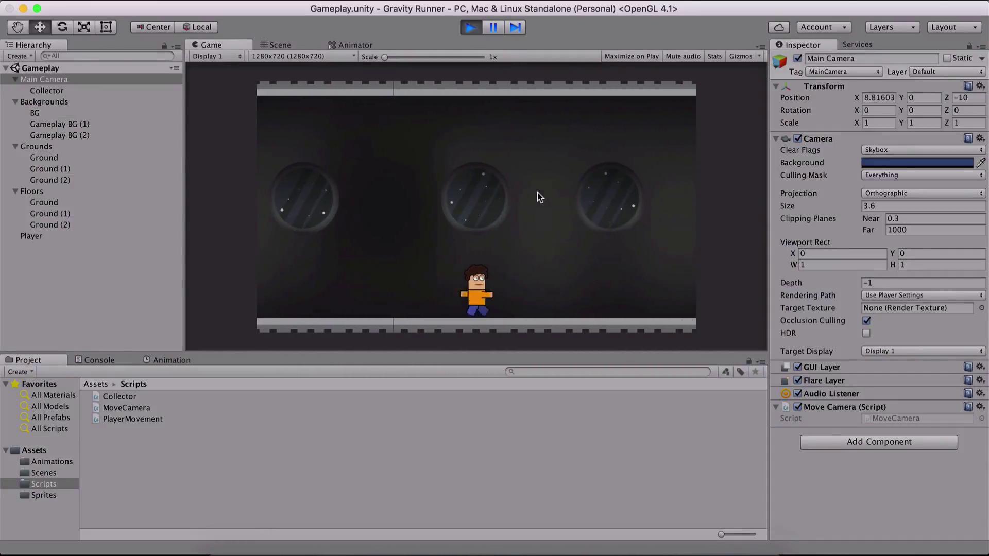
click(471, 28)
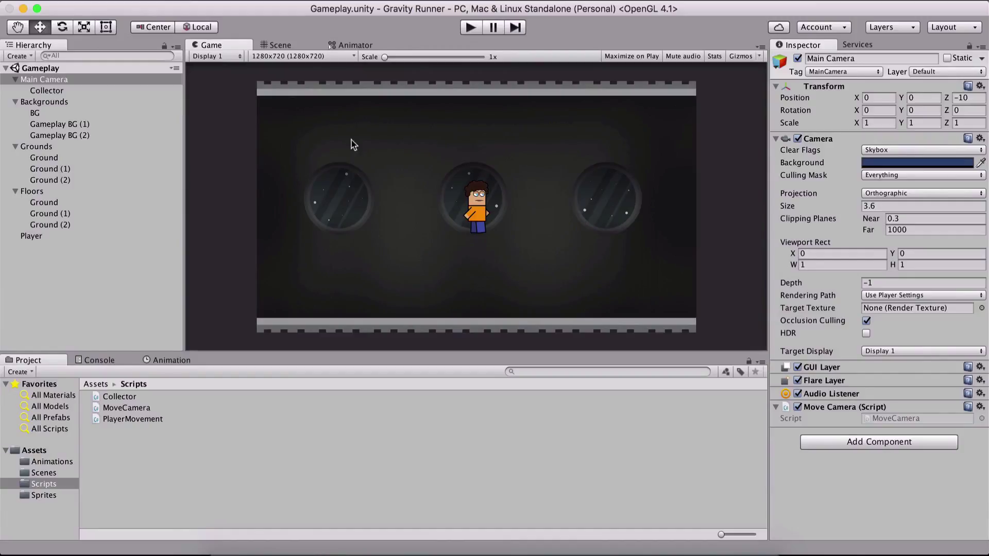
- In the Scene view, add a UI Button, which creates a Canvas
click(292, 48)
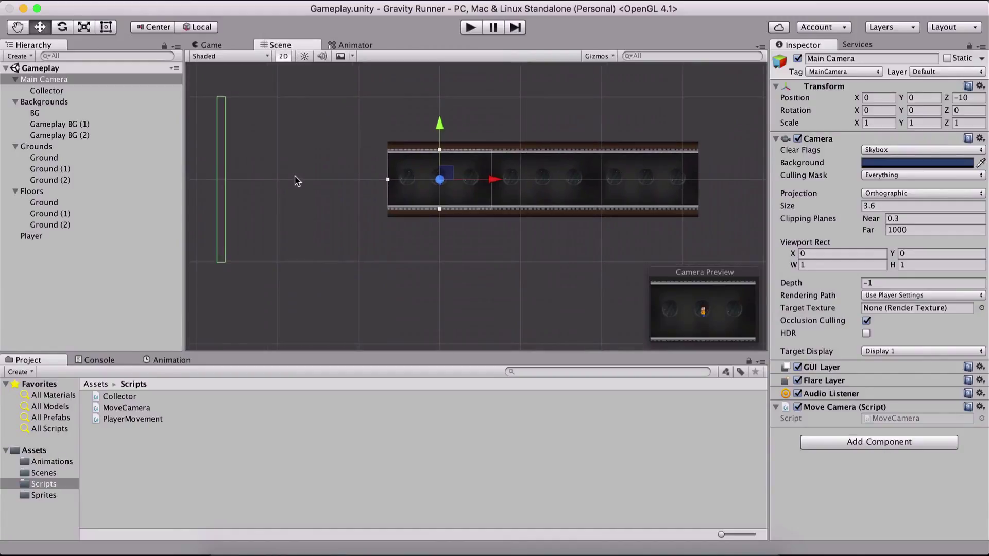
click(186, 0)
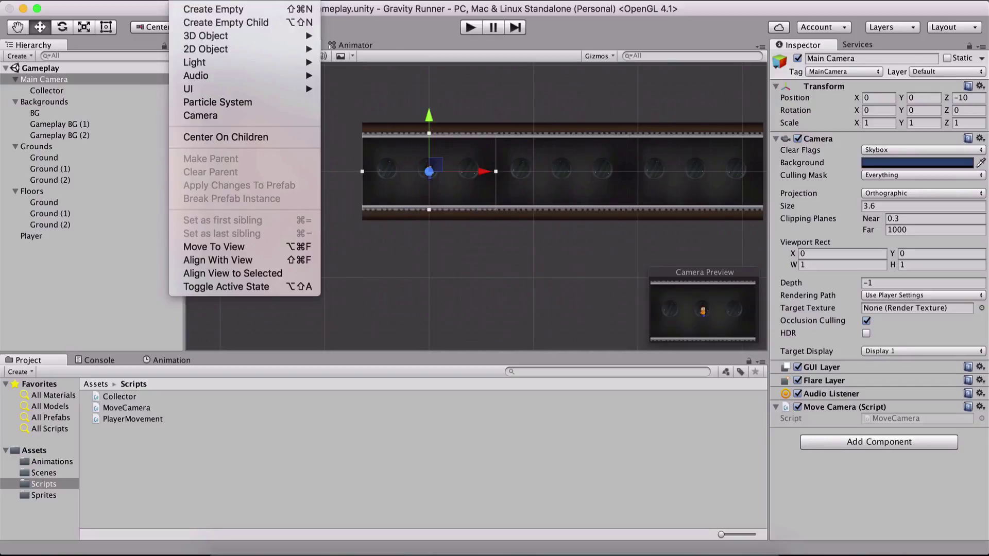
mouse_move(219, 91)
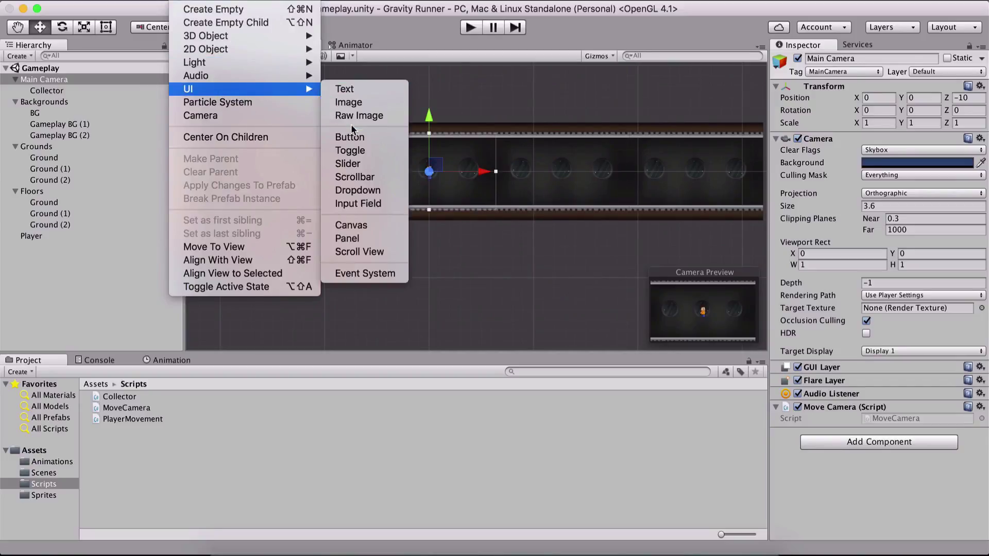
click(348, 137)
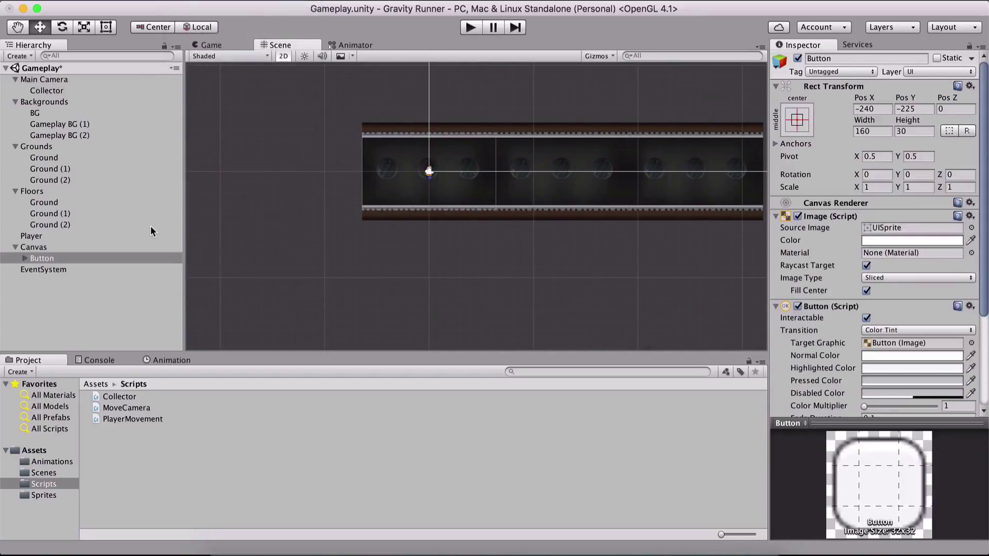
- Set the Canvas to Screen Space - Camera with Main Camera on the Canvas sorting layer
click(43, 249)
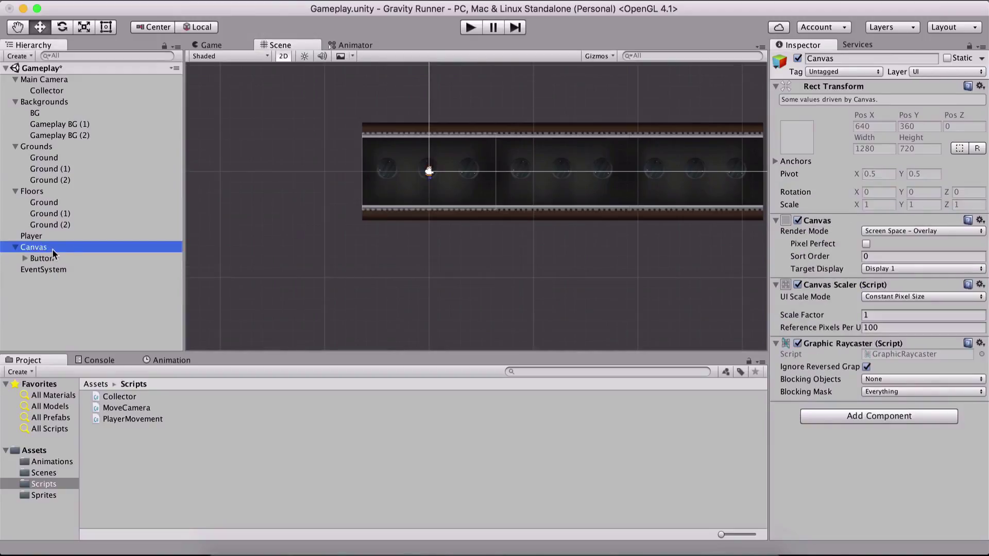
scroll(399, 256, down, 2)
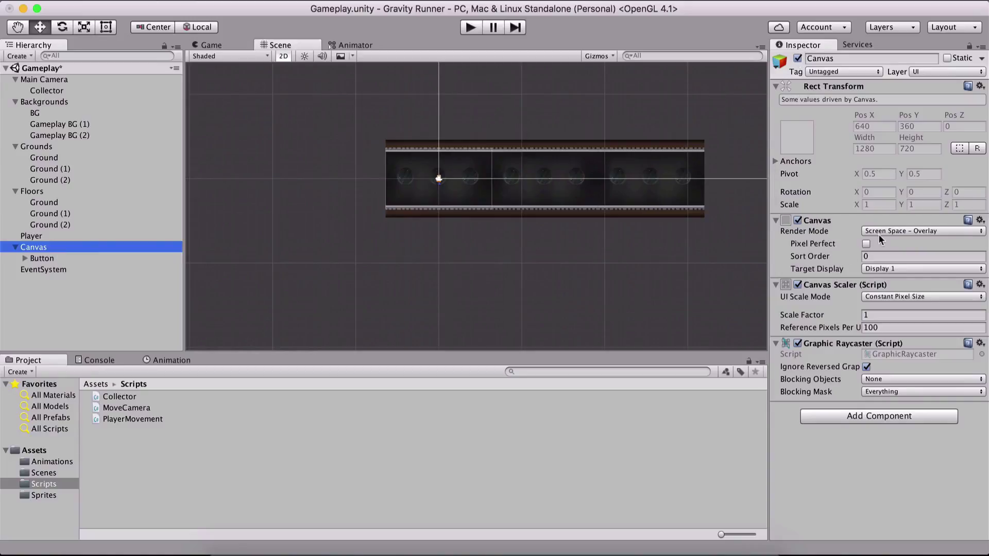
click(863, 230)
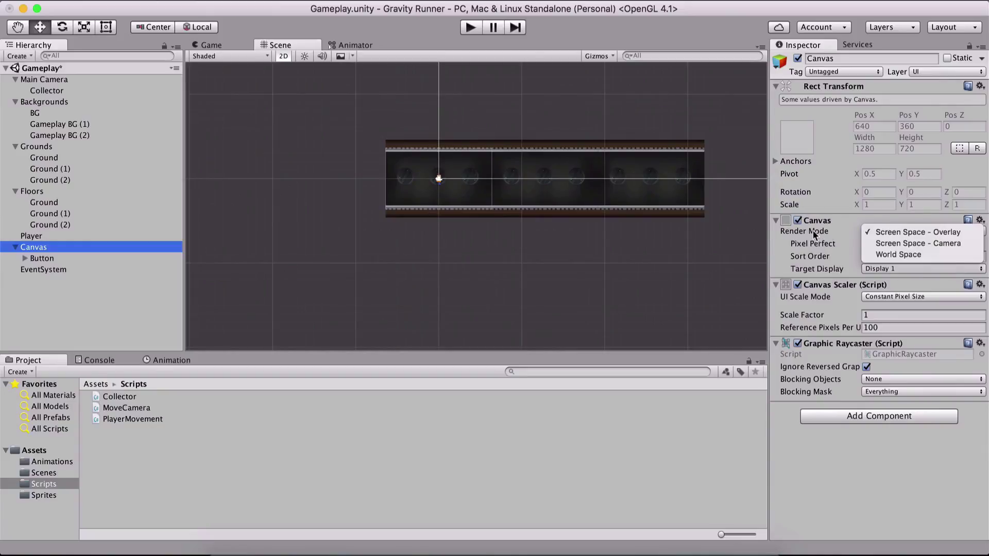
click(884, 244)
drag(57, 80, 886, 255)
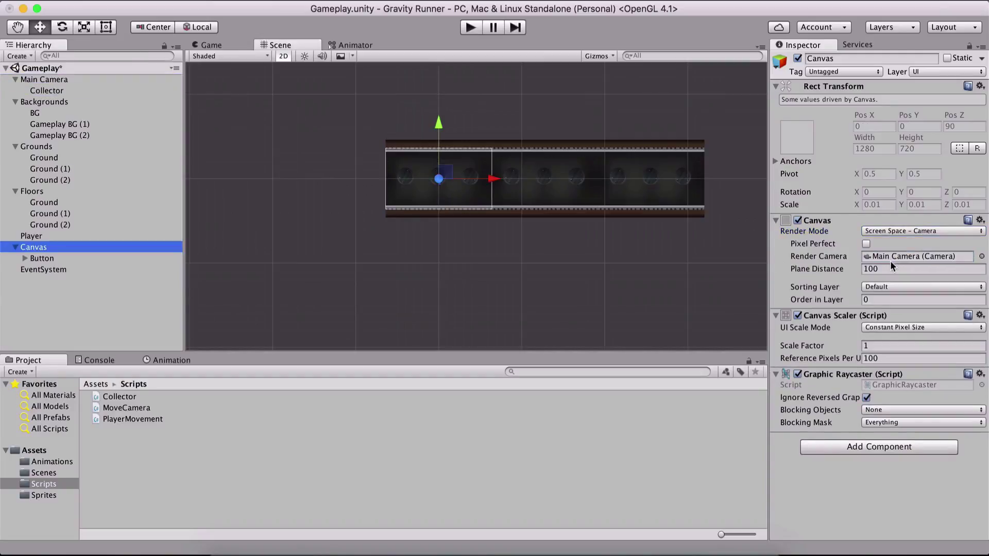
click(875, 287)
click(887, 344)
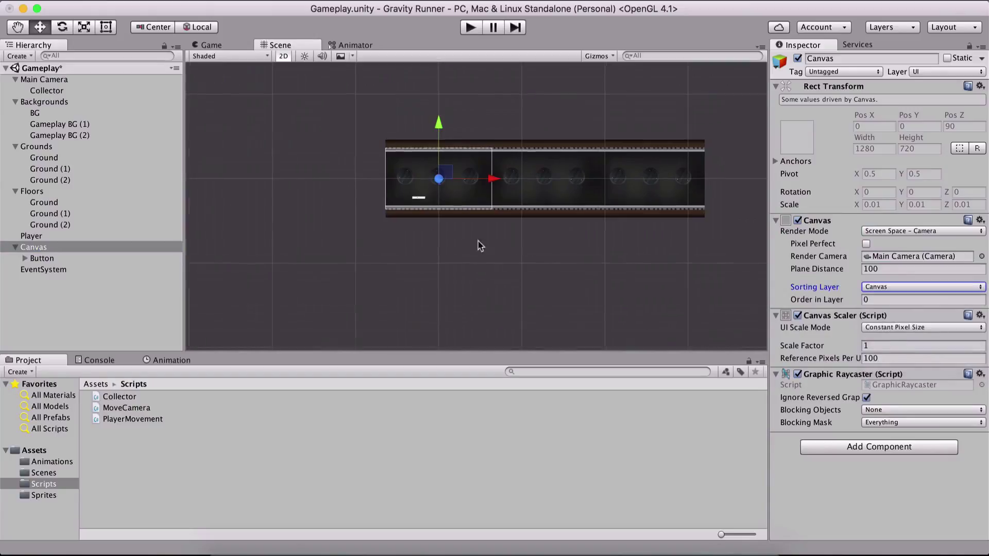
scroll(491, 247, up, 5)
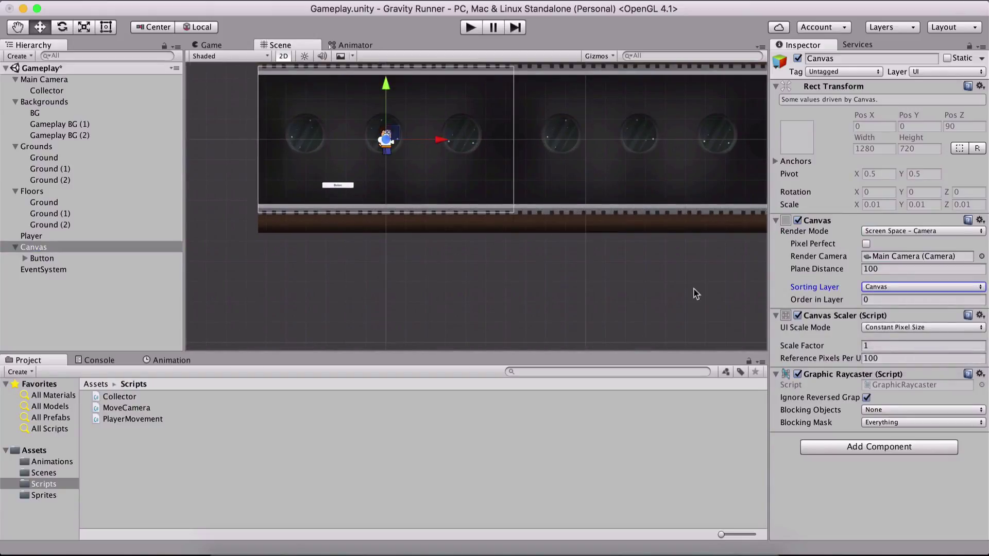
- Make the Canvas Scale With Screen Size at a 1280 × 720 reference, and save
click(921, 327)
click(882, 343)
click(855, 355)
text(1280)
key(Tab)
text(720)
key(super+s)
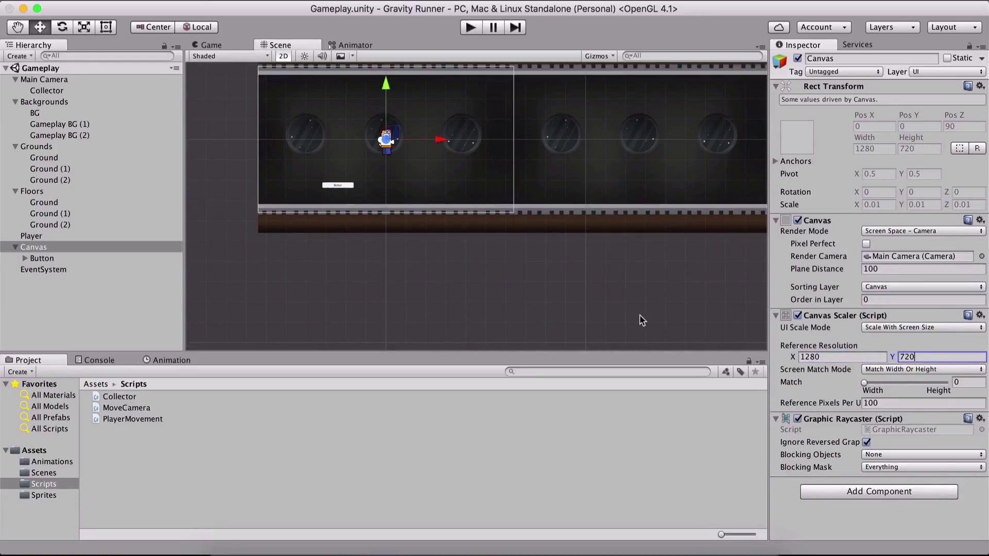
- Delete the Button's Text child object
click(59, 259)
click(25, 259)
click(43, 270)
key(super+BackSpace)
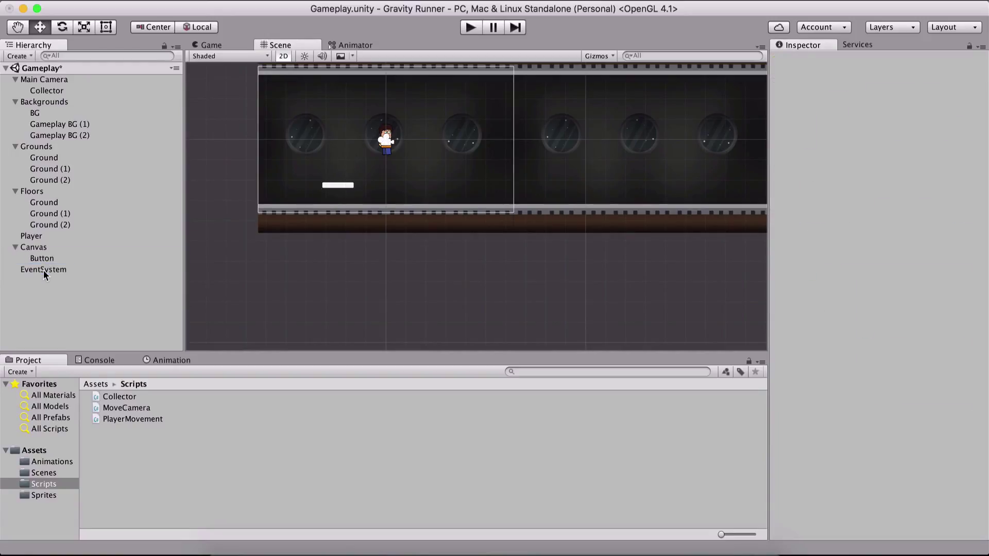
- Rename the Button to 'Jump' and save the scene
click(43, 259)
click(43, 259)
text(Jump)
key(Return)
key(super+s)
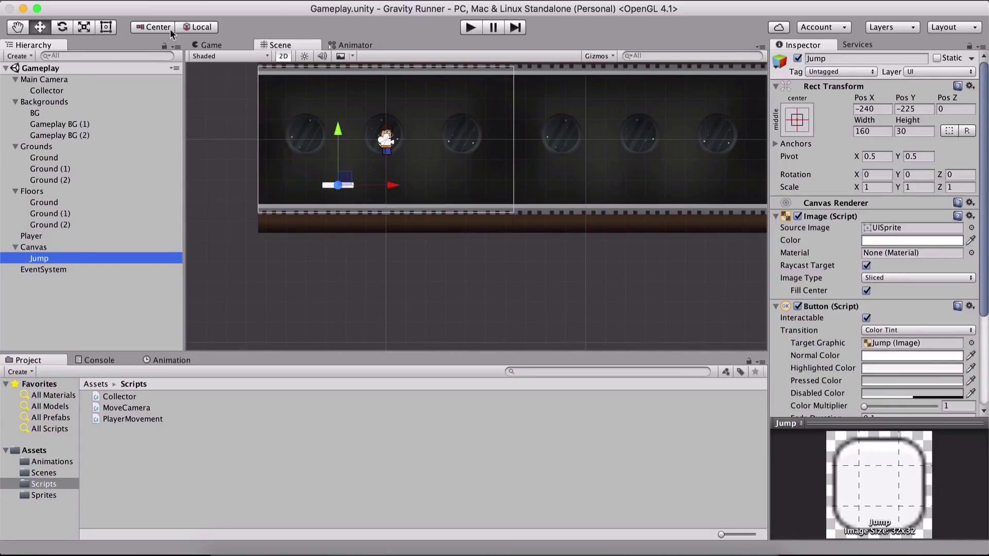
- Resize the Jump button with the Rect tool to 1280 × 360 at position 0, -180
click(105, 27)
scroll(279, 191, up, 3)
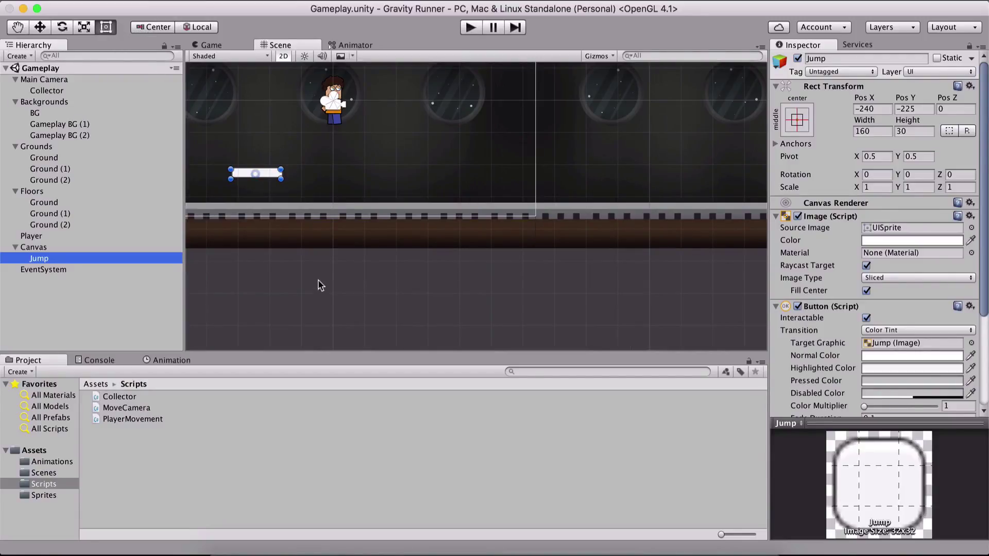
middle_drag(318, 283, 459, 280)
drag(431, 166, 682, 99)
drag(366, 179, 261, 218)
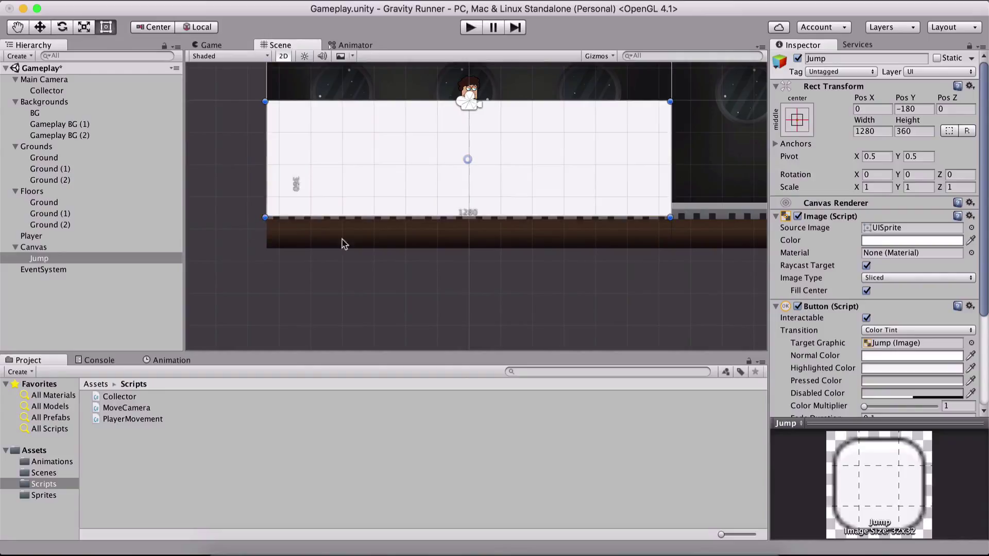
scroll(548, 299, down, 3)
scroll(543, 265, up, 2)
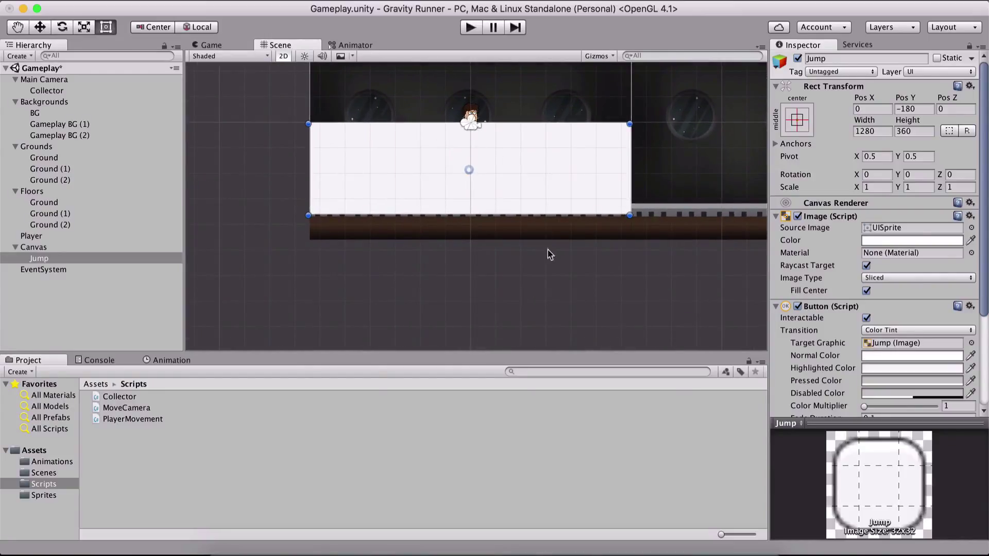
middle_drag(534, 221, 498, 284)
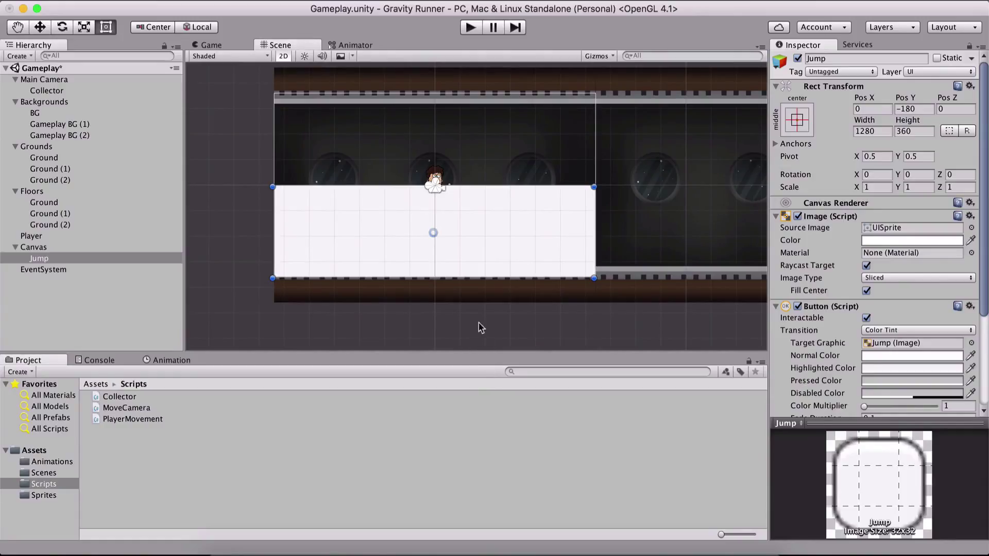
middle_drag(484, 319, 490, 284)
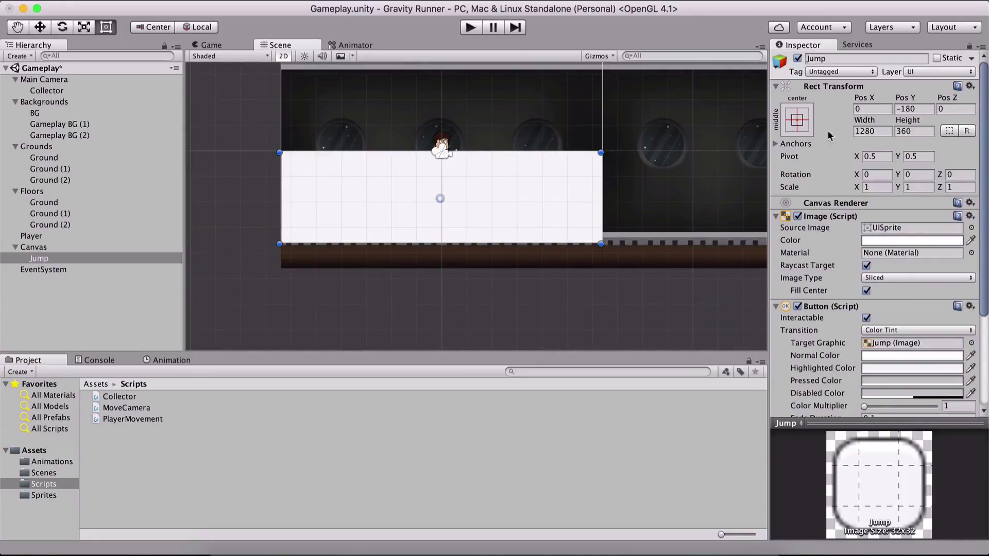
- Set the Jump button image's colour alpha to 0 so it becomes invisible
click(883, 241)
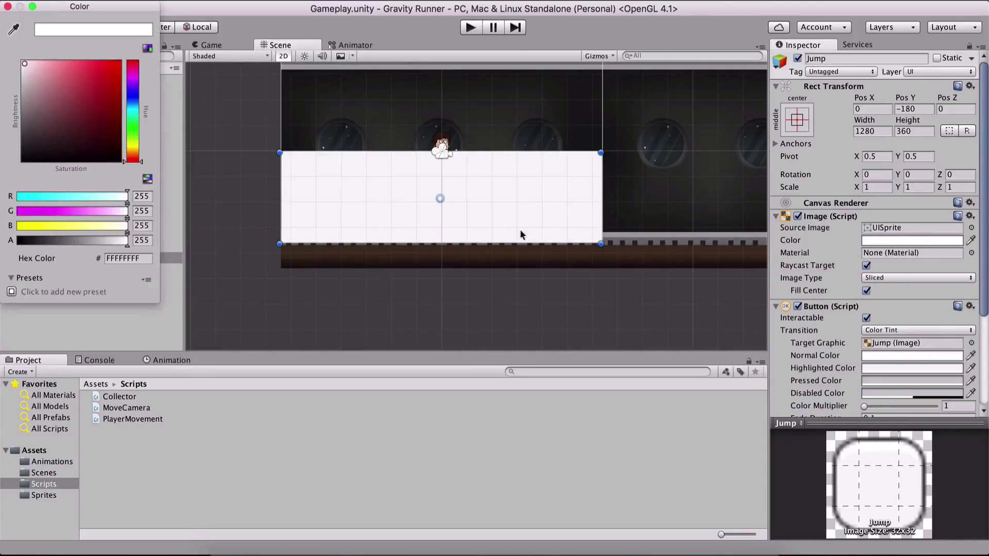
drag(45, 241, 1, 242)
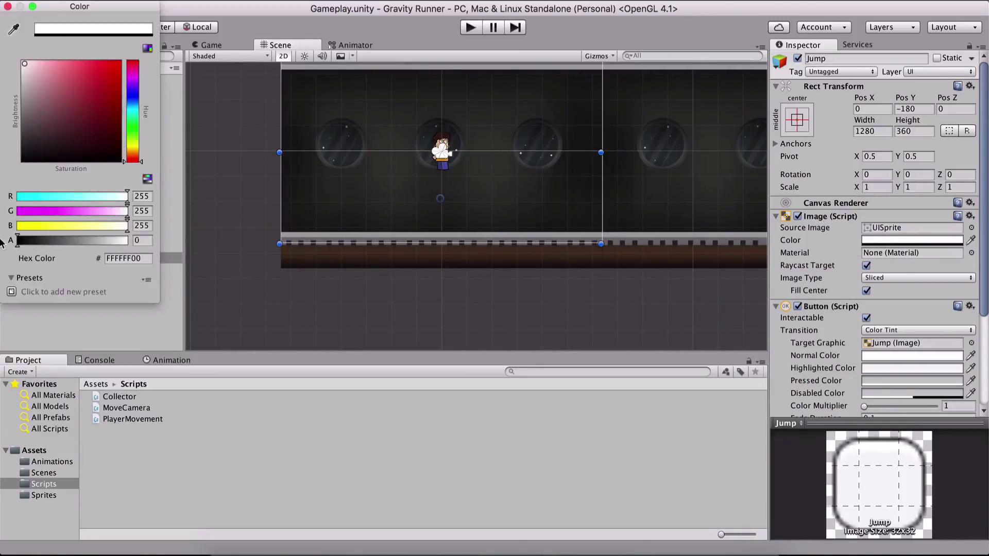
click(8, 6)
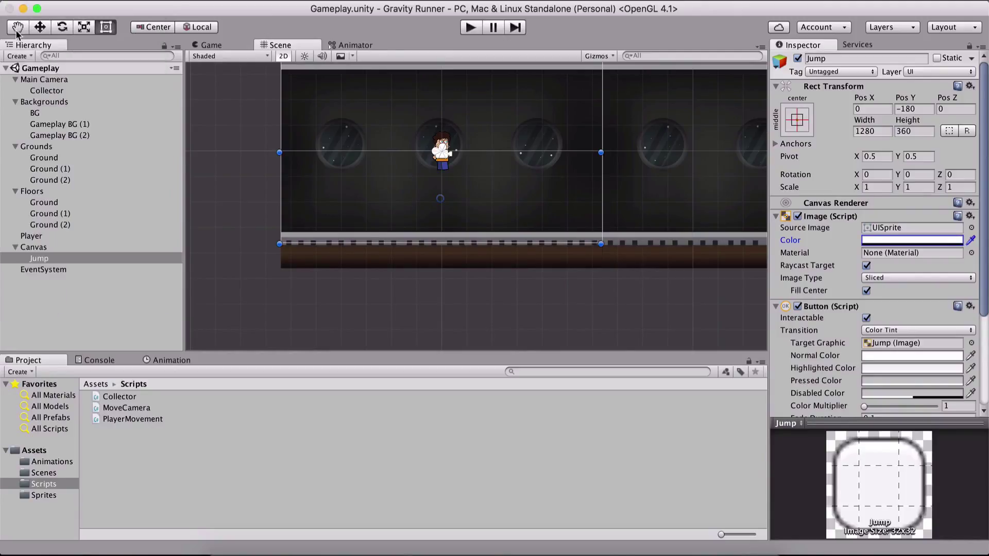